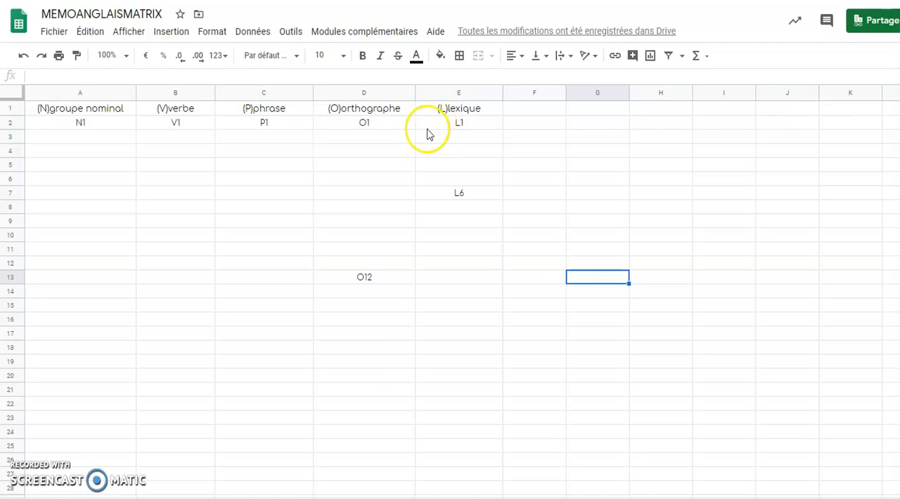
Fill the groupe nominal codes down column A from N1 through N52
{"action": "left_click", "coordinate": [131, 127]}
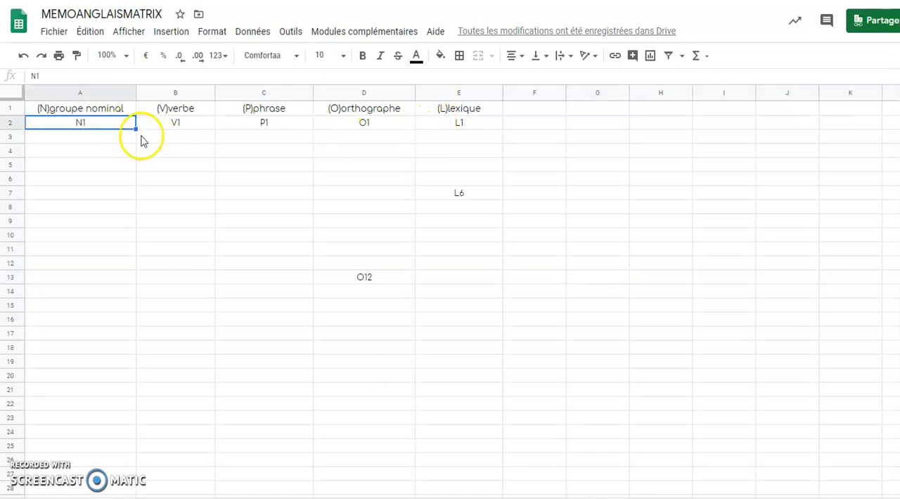
{"action": "left_click_drag", "start_coordinate": [137, 128], "coordinate": [122, 451]}
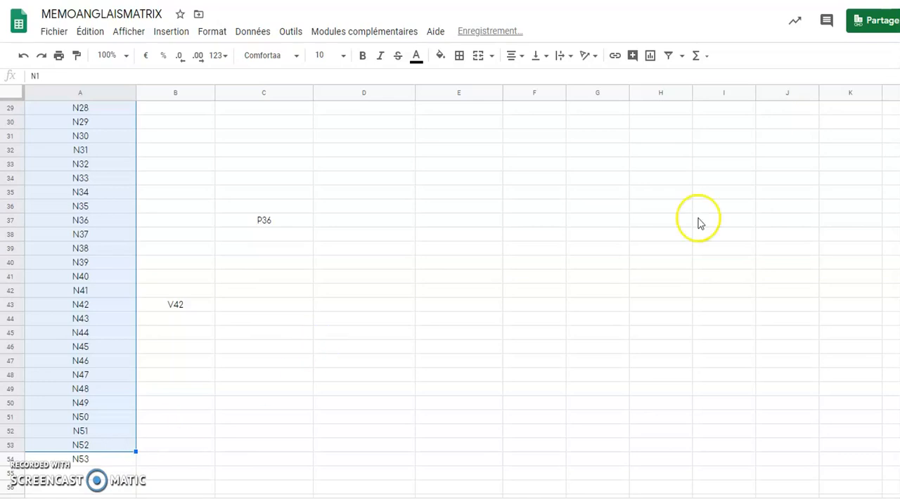
{"action": "scroll", "coordinate": [460, 145], "scroll_direction": "up", "scroll_amount": 8}
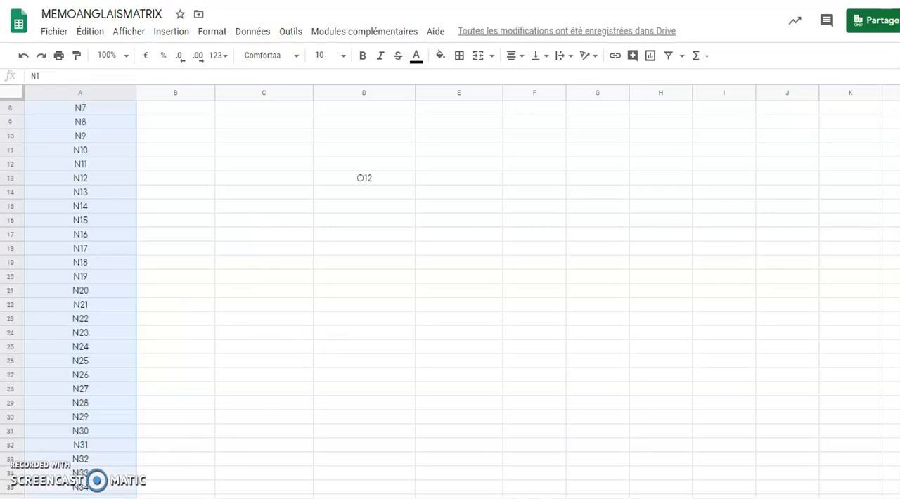
Fill the verbe codes down column B from V1 through V41
{"action": "left_click", "coordinate": [209, 126]}
{"action": "left_click_drag", "start_coordinate": [213, 129], "coordinate": [202, 379]}
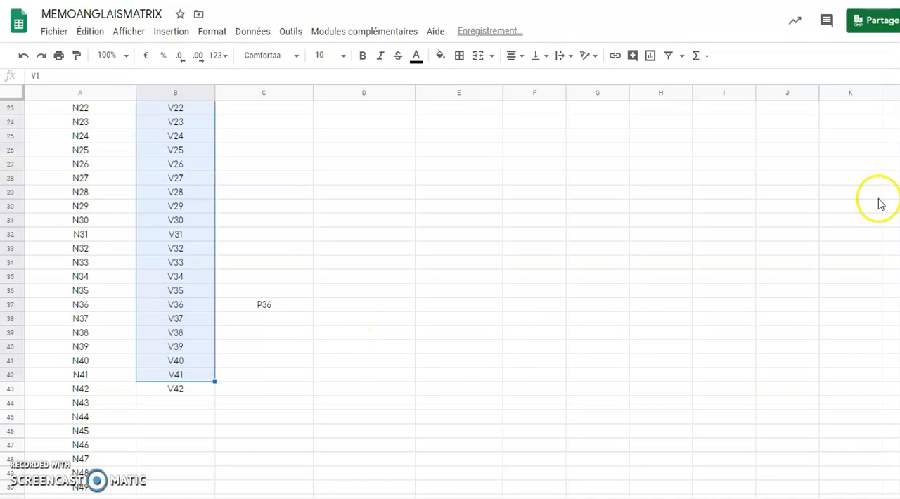
{"action": "scroll", "coordinate": [450, 282], "scroll_direction": "up", "scroll_amount": 5}
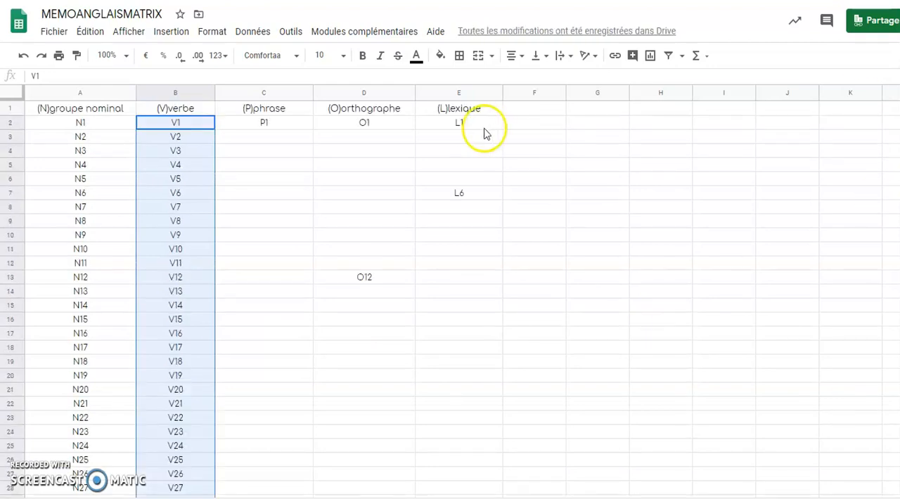
Fill the phrase codes down column C from P1 through P35
{"action": "left_click", "coordinate": [309, 127]}
{"action": "left_click_drag", "start_coordinate": [310, 128], "coordinate": [288, 338]}
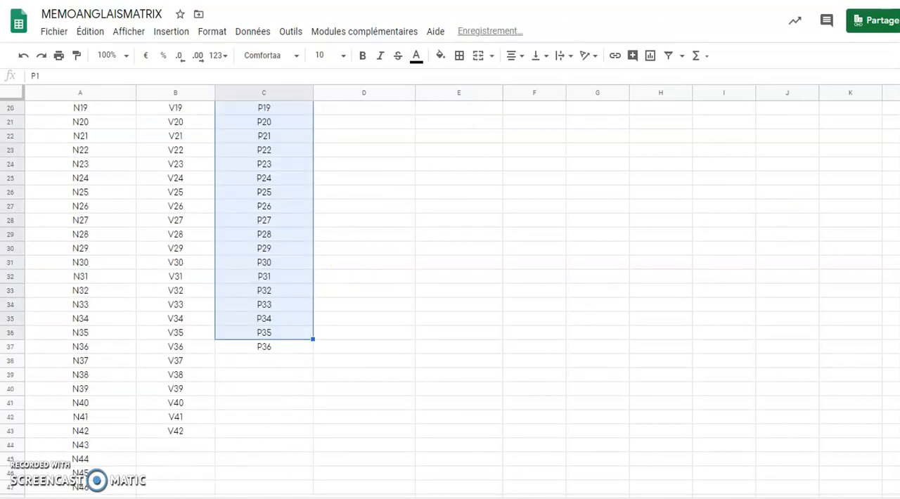
{"action": "scroll", "coordinate": [450, 281], "scroll_direction": "up", "scroll_amount": 5}
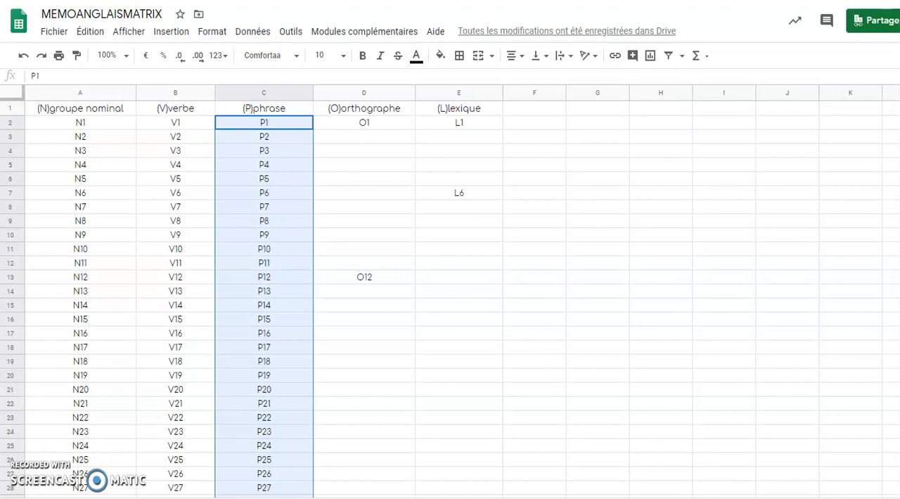
Fill the orthographe codes from O1 through O11 and the lexique codes from L1 through L5
{"action": "left_click", "coordinate": [405, 126]}
{"action": "left_click_drag", "start_coordinate": [415, 128], "coordinate": [406, 267]}
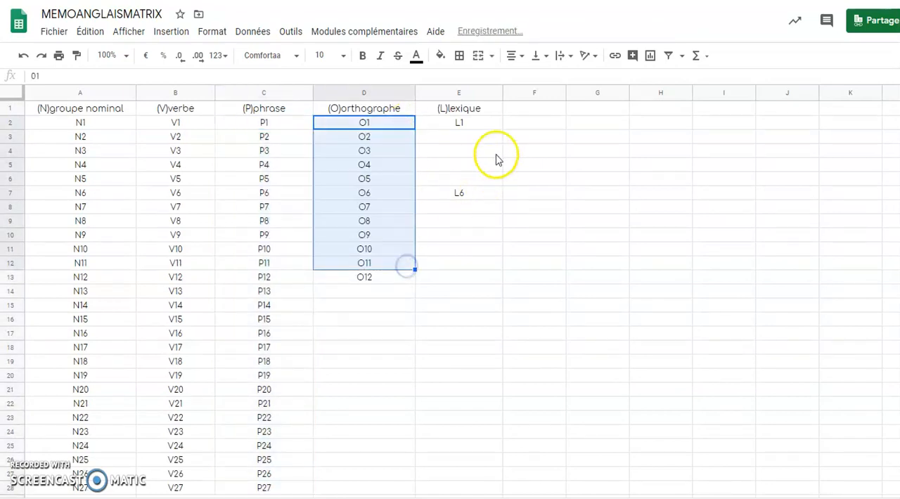
{"action": "left_click", "coordinate": [494, 123]}
{"action": "left_click_drag", "start_coordinate": [503, 129], "coordinate": [499, 180]}
{"action": "left_click", "coordinate": [471, 294]}
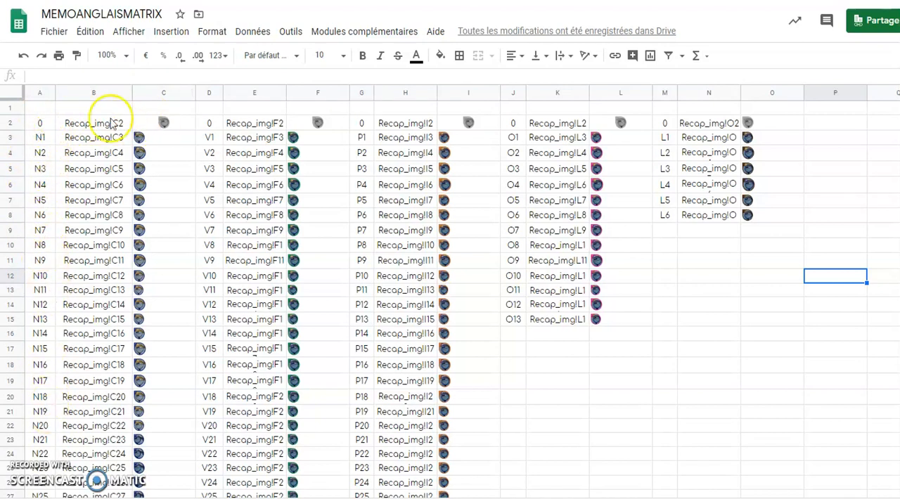
Examine the codes, their Recap_img references and the images beside them, then view the insertion options for images
{"action": "left_click", "coordinate": [48, 138]}
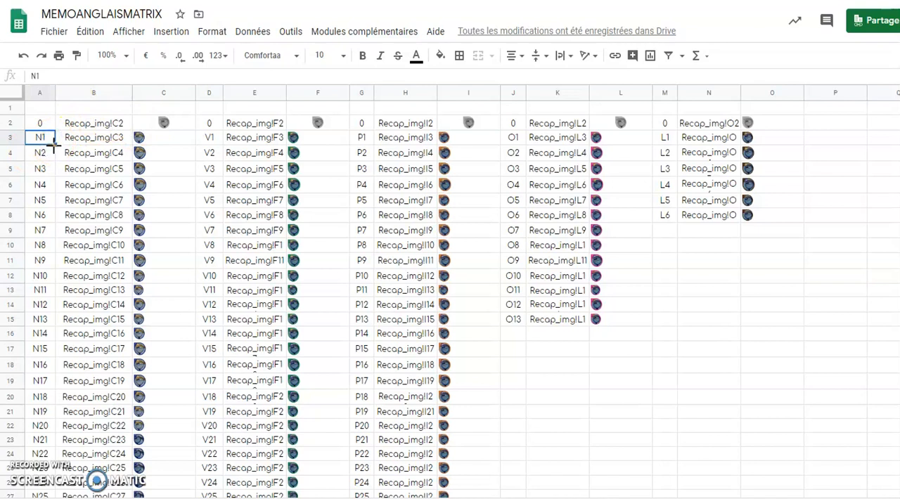
{"action": "left_click_drag", "start_coordinate": [52, 156], "coordinate": [53, 156]}
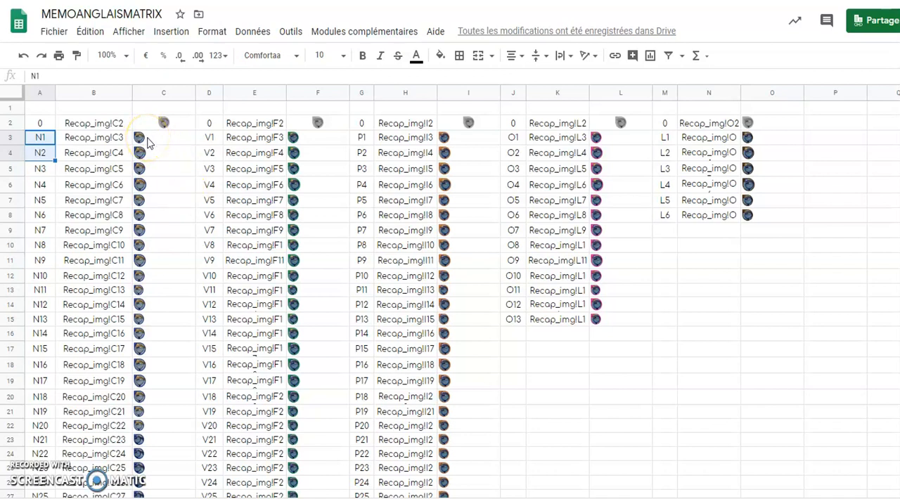
{"action": "left_click", "coordinate": [41, 124]}
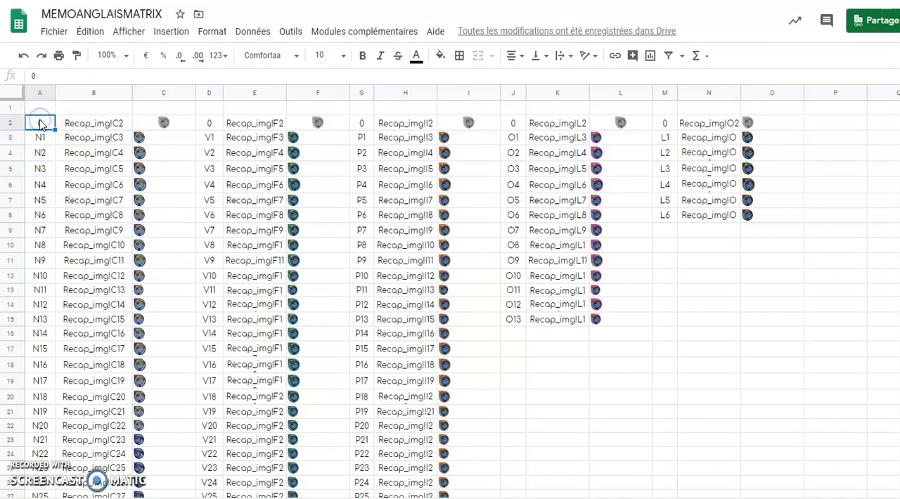
{"action": "left_click", "coordinate": [166, 124]}
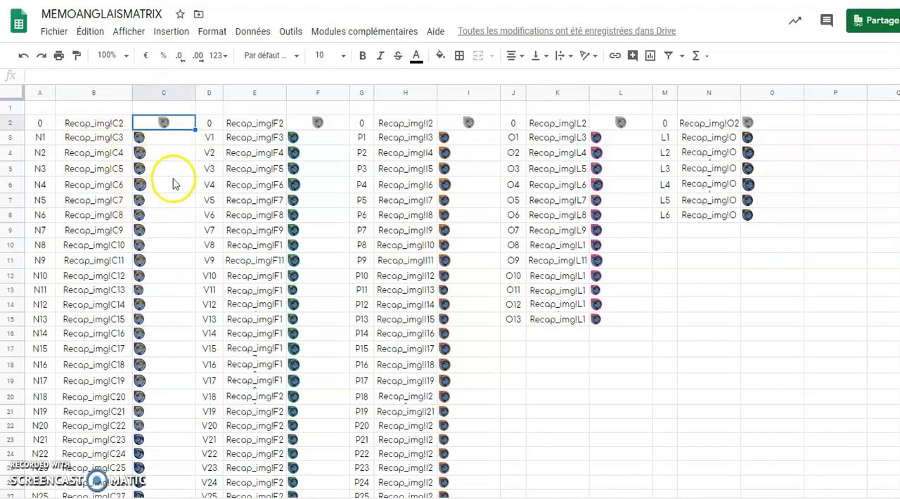
{"action": "left_click", "coordinate": [169, 31]}
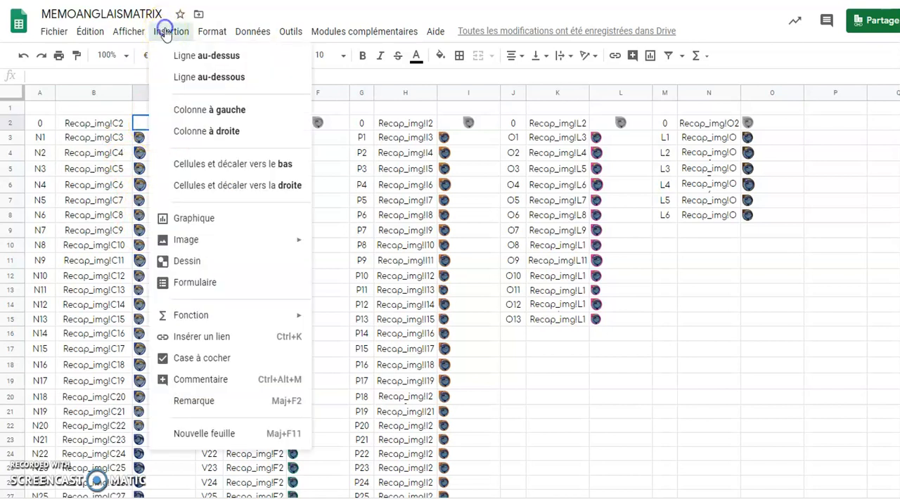
{"action": "mouse_move", "coordinate": [203, 245]}
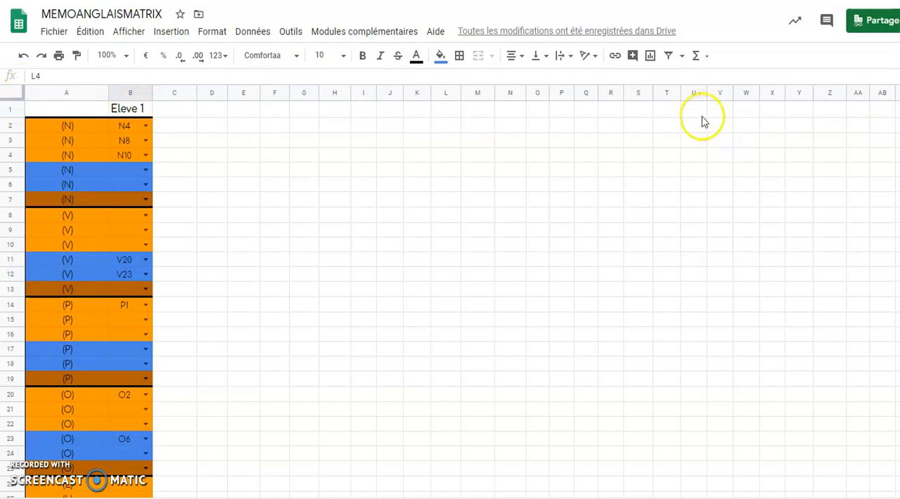
Extend the Eleve 1 header as a numbered series across row 1 through column AB
{"action": "left_click", "coordinate": [134, 110]}
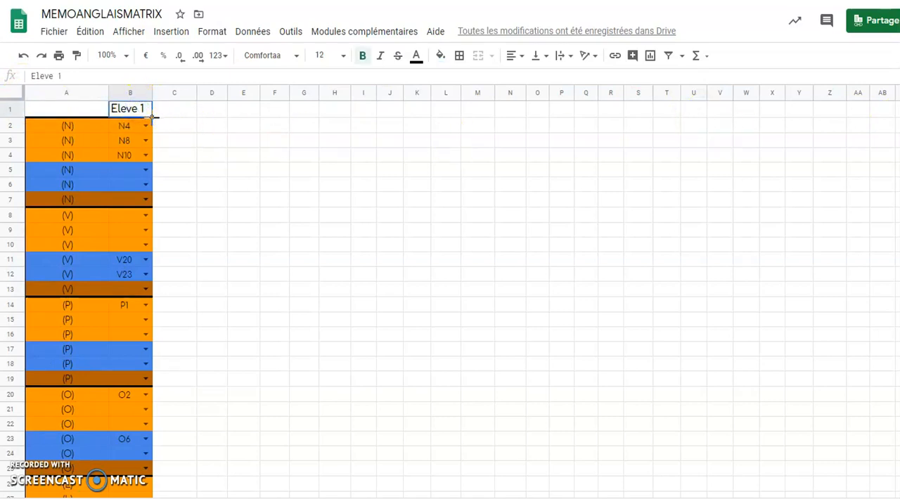
{"action": "left_click_drag", "start_coordinate": [152, 118], "coordinate": [868, 123]}
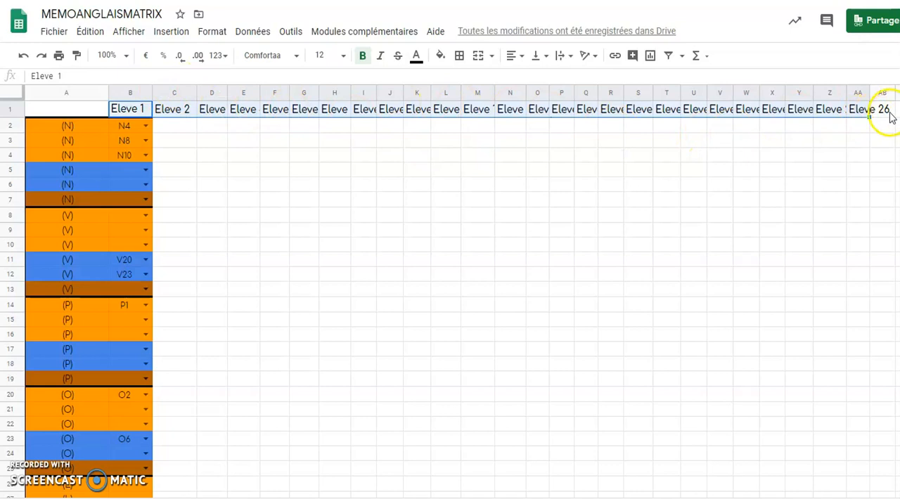
{"action": "left_click_drag", "start_coordinate": [870, 118], "coordinate": [884, 120]}
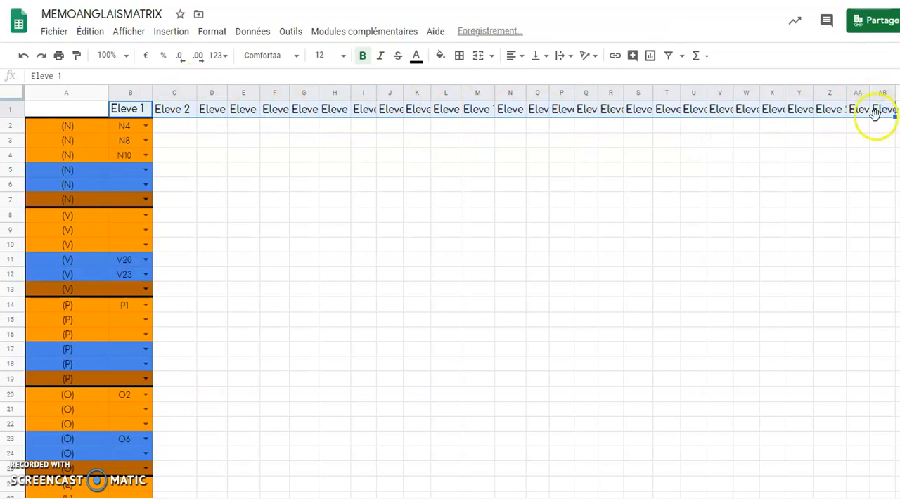
Open data validation for cell C2 under Eleve 2, using a list created from a range as the criterion
{"action": "left_click", "coordinate": [116, 122]}
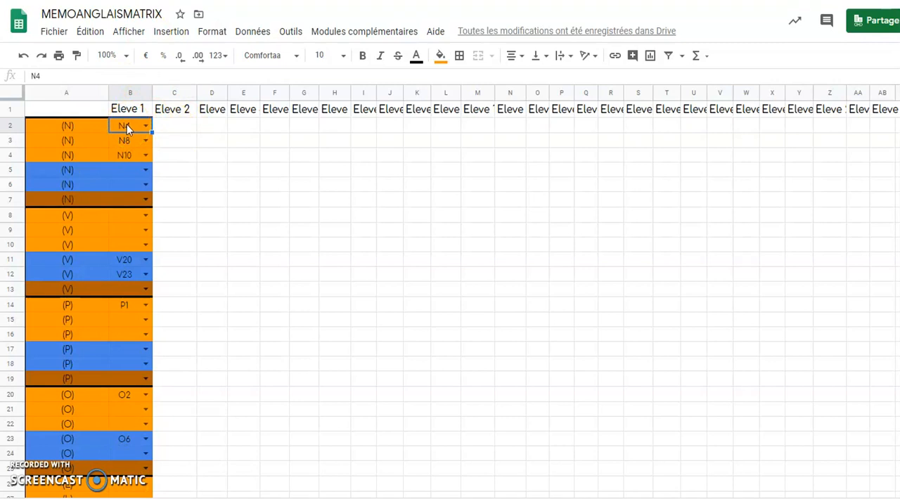
{"action": "left_click", "coordinate": [174, 131]}
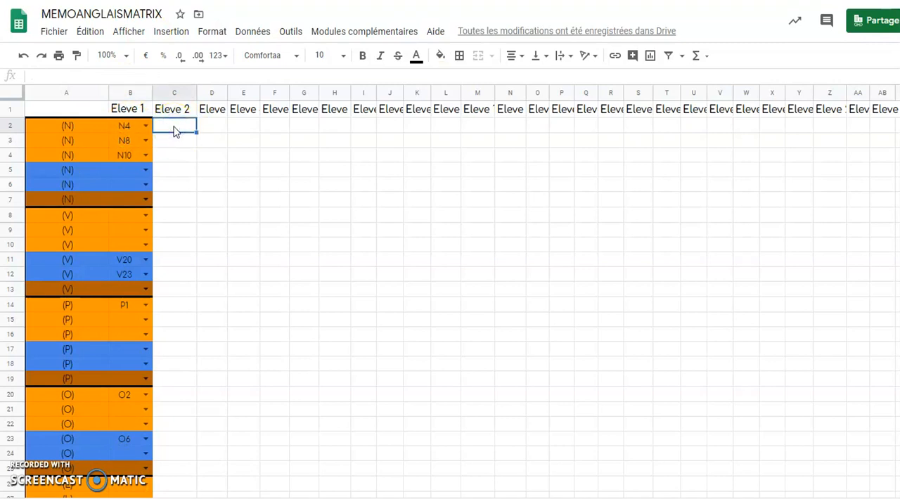
{"action": "left_click", "coordinate": [255, 33]}
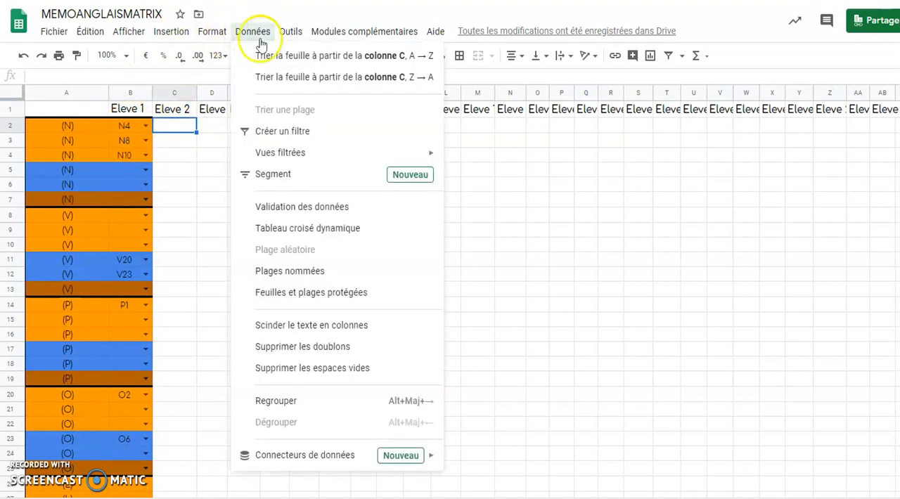
{"action": "left_click", "coordinate": [306, 208]}
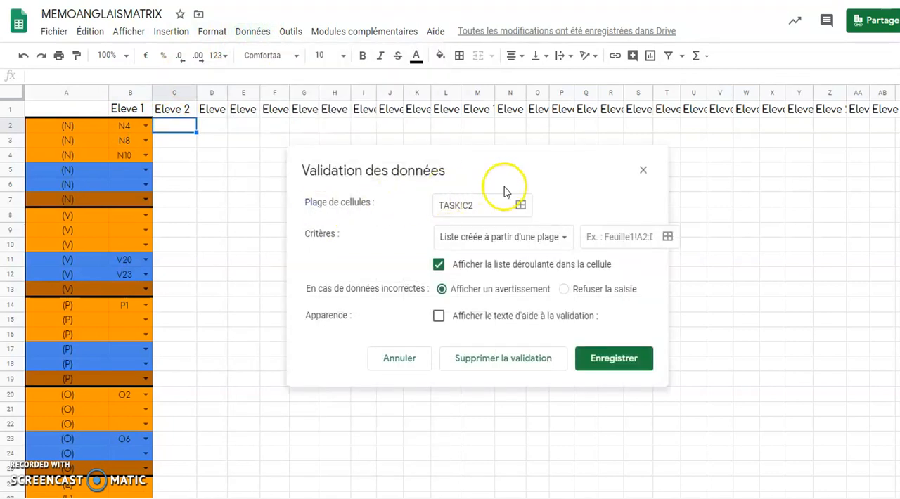
{"action": "left_click", "coordinate": [563, 242]}
{"action": "left_click", "coordinate": [563, 239]}
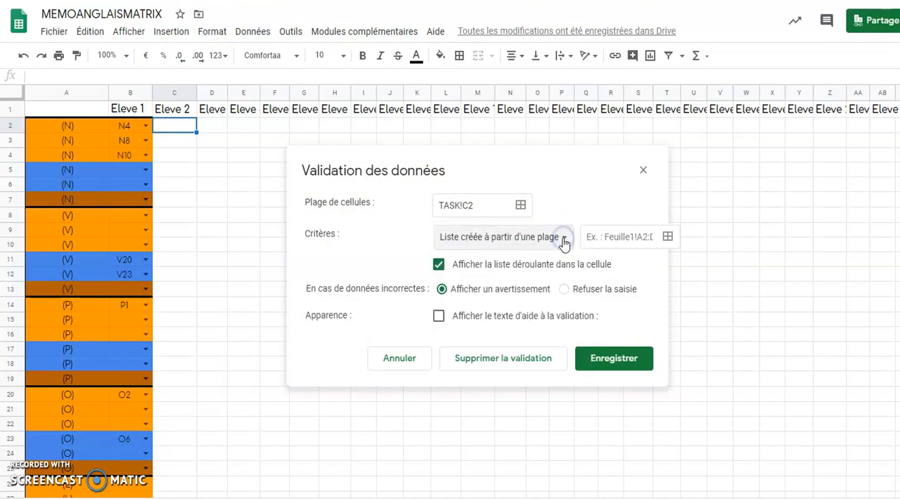
{"action": "left_click", "coordinate": [592, 239]}
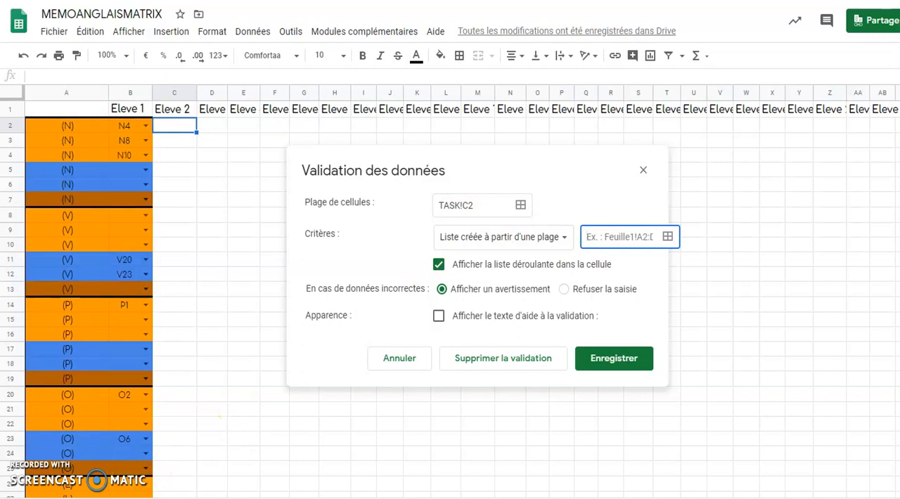
Set the validation list's source range to INDEX!A2:A21 and save the rule for TASK!C2
{"action": "left_click", "coordinate": [126, 498]}
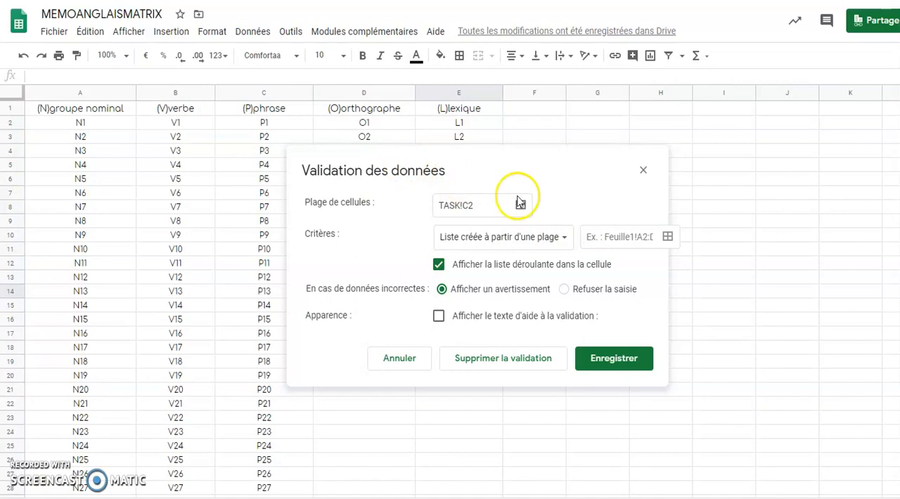
{"action": "left_click", "coordinate": [591, 237]}
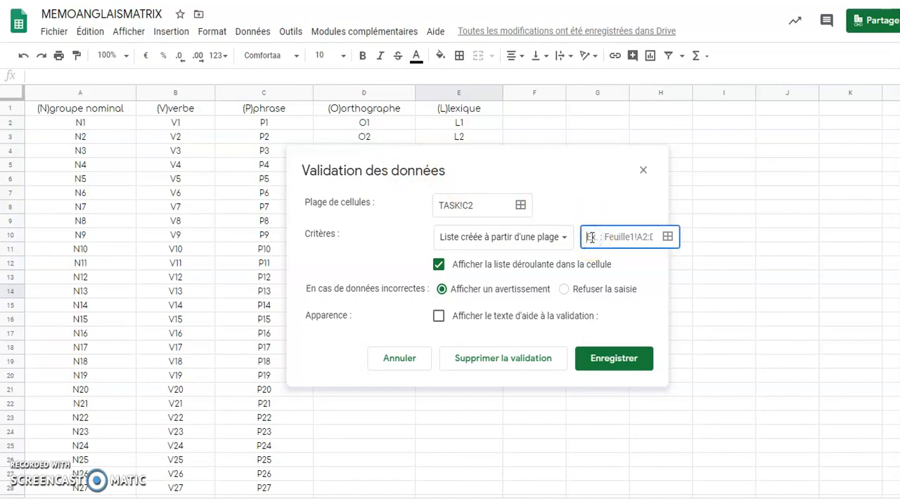
{"action": "type", "text": "l"}
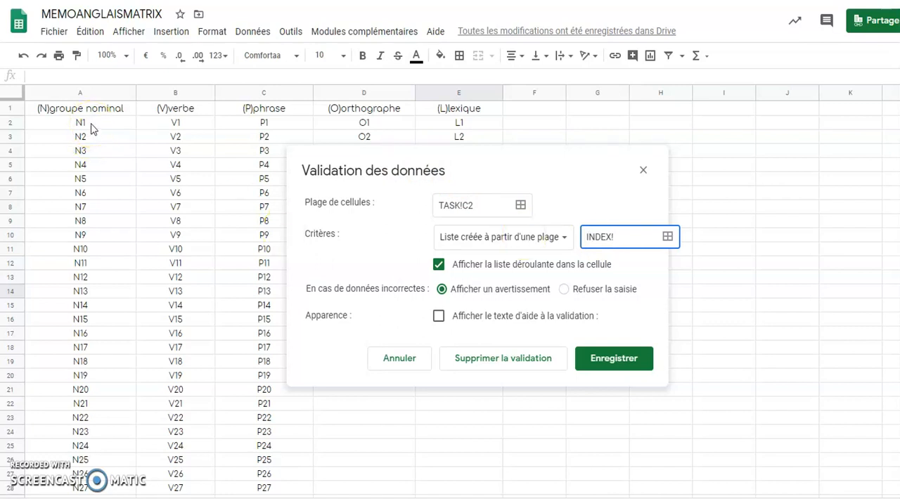
{"action": "left_click_drag", "start_coordinate": [96, 125], "coordinate": [112, 389]}
{"action": "left_click", "coordinate": [497, 254]}
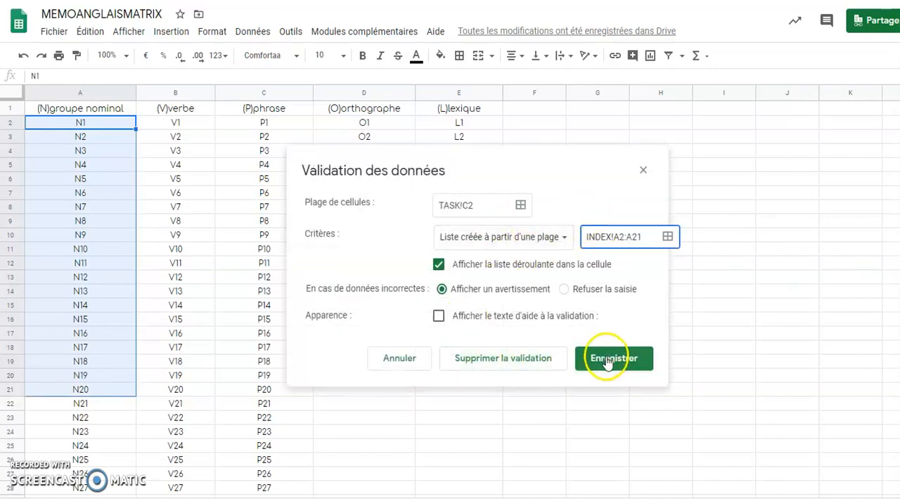
{"action": "left_click", "coordinate": [606, 361]}
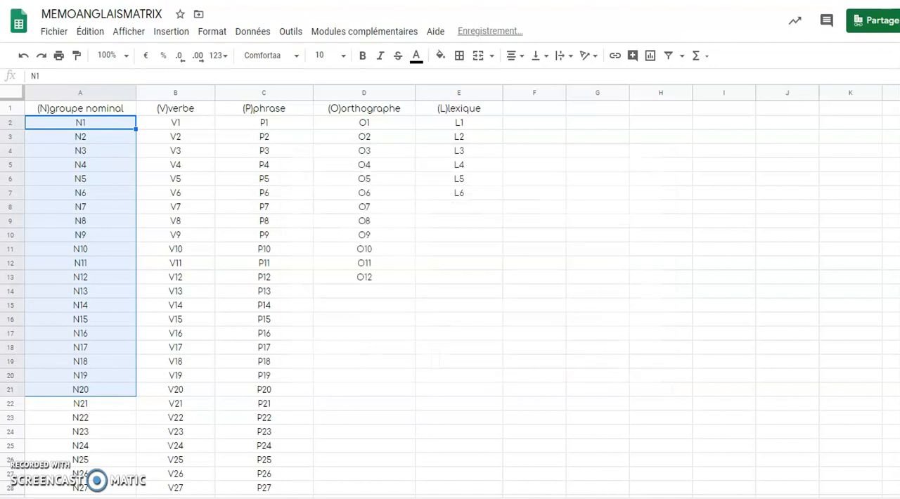
Return to the TASK sheet and compare the drop-down list in C2 with those in B2, B3 and B5
{"action": "left_click", "coordinate": [141, 497]}
{"action": "left_click", "coordinate": [190, 129]}
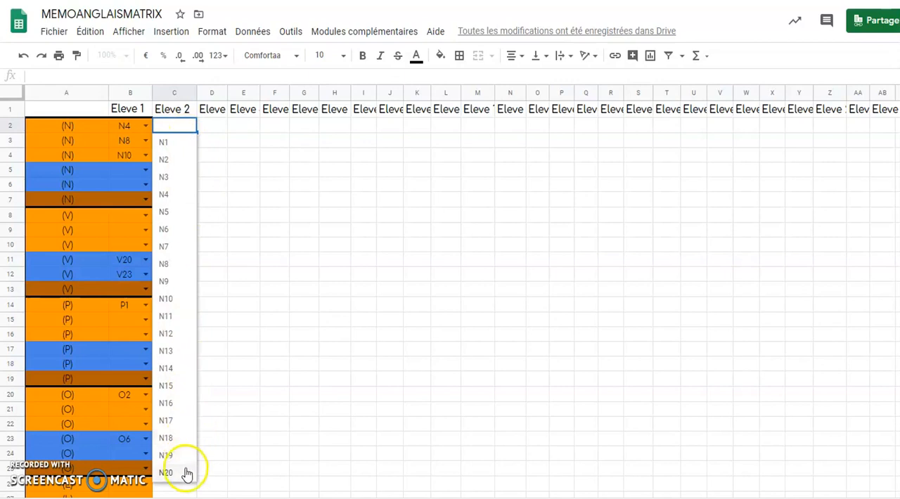
{"action": "left_click", "coordinate": [274, 232]}
{"action": "left_click", "coordinate": [145, 127]}
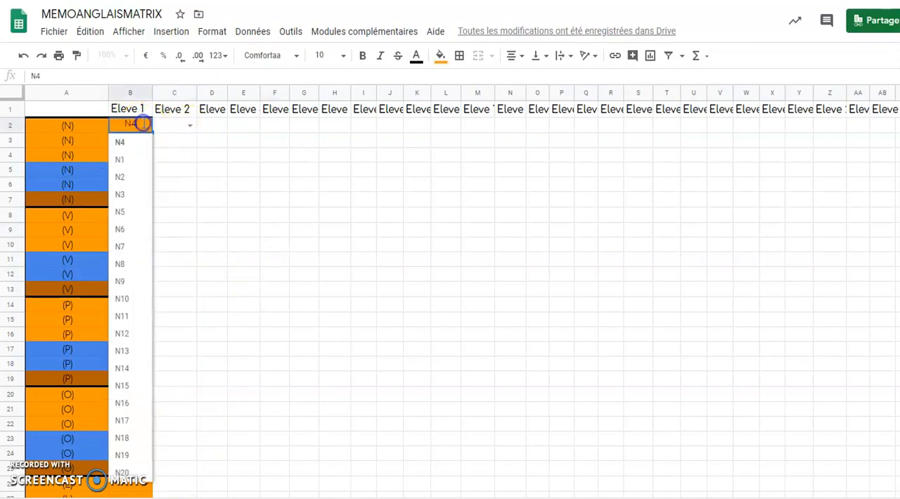
{"action": "left_click", "coordinate": [193, 145]}
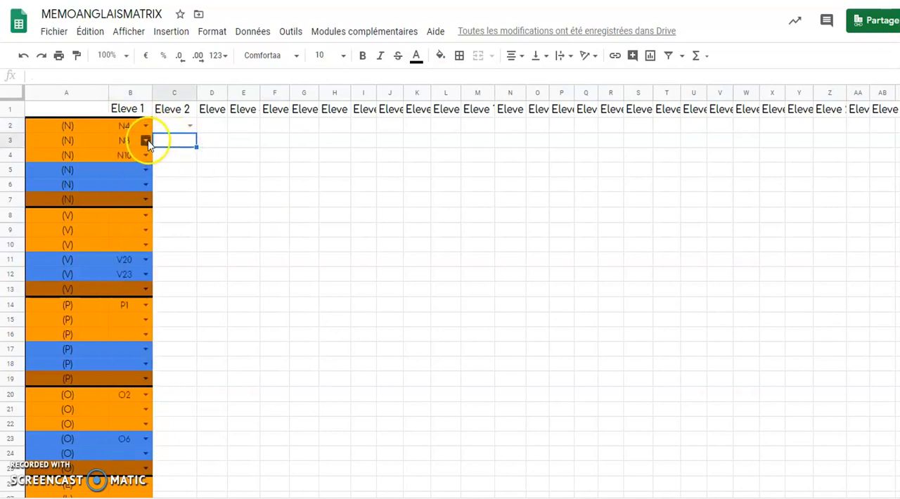
{"action": "left_click", "coordinate": [145, 141]}
{"action": "left_click", "coordinate": [222, 278]}
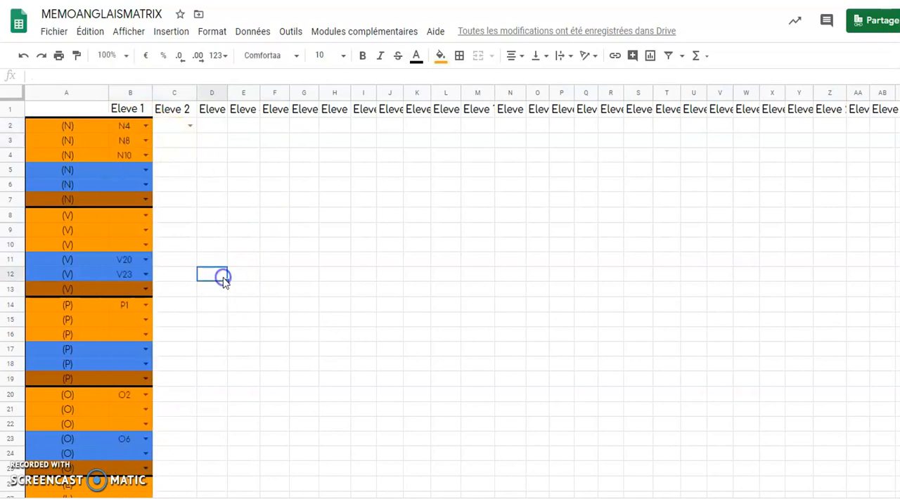
{"action": "left_click", "coordinate": [146, 170]}
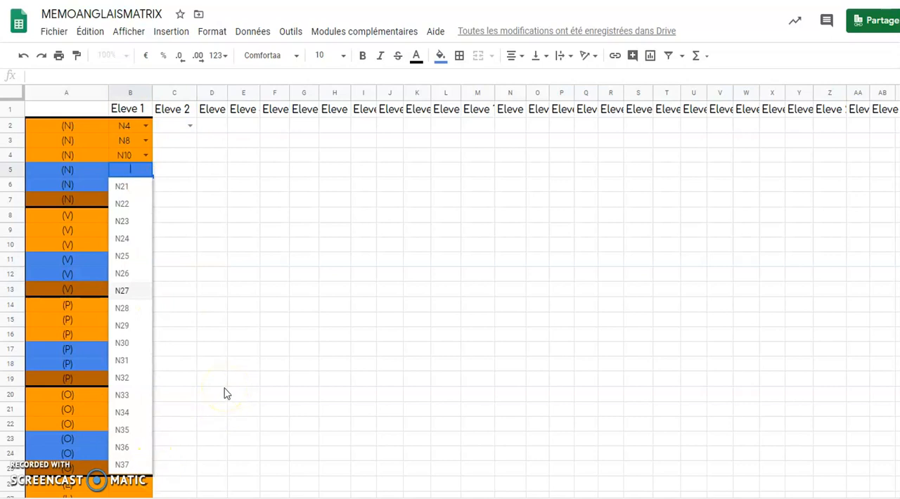
{"action": "left_click", "coordinate": [223, 275]}
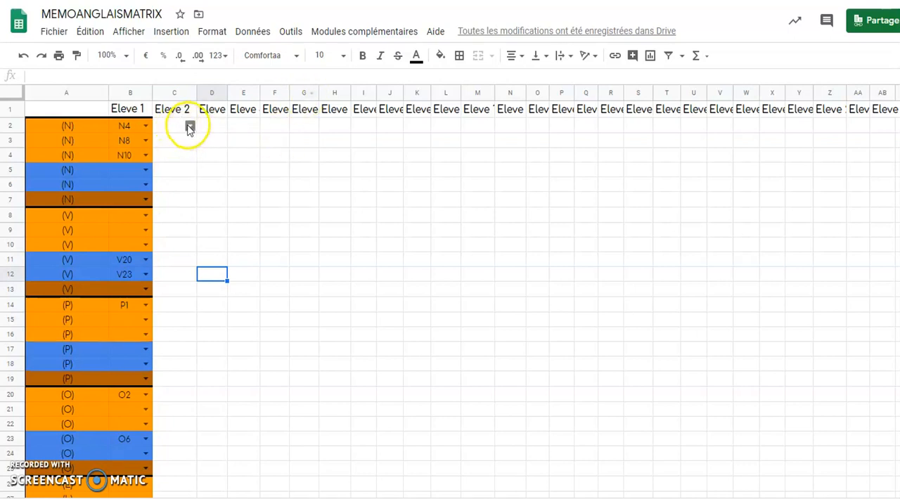
Review the data validation rule of cell C2 under Eleve 2 and save it
{"action": "left_click", "coordinate": [172, 143]}
{"action": "left_click", "coordinate": [173, 132]}
{"action": "left_click", "coordinate": [251, 30]}
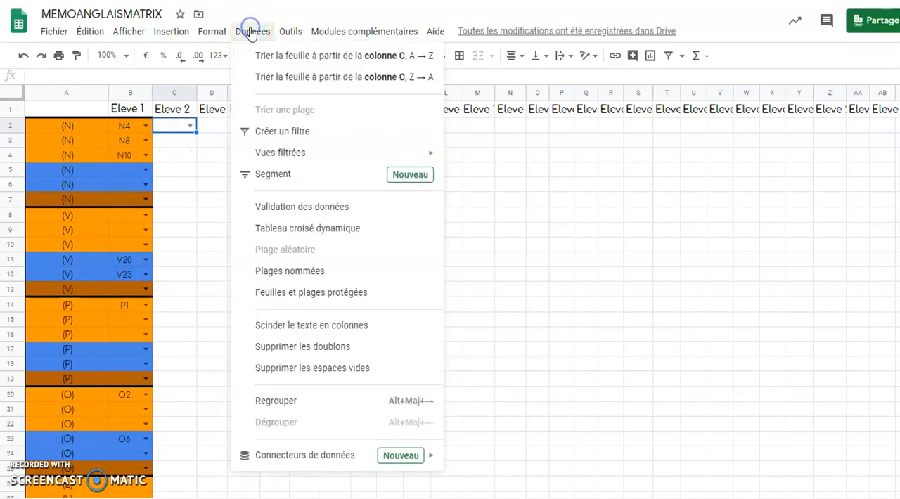
{"action": "left_click", "coordinate": [286, 205]}
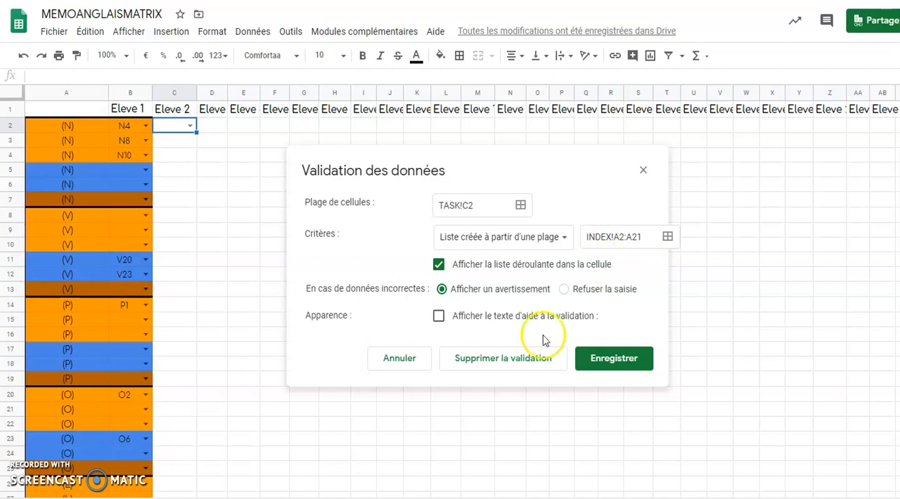
{"action": "left_click", "coordinate": [605, 360]}
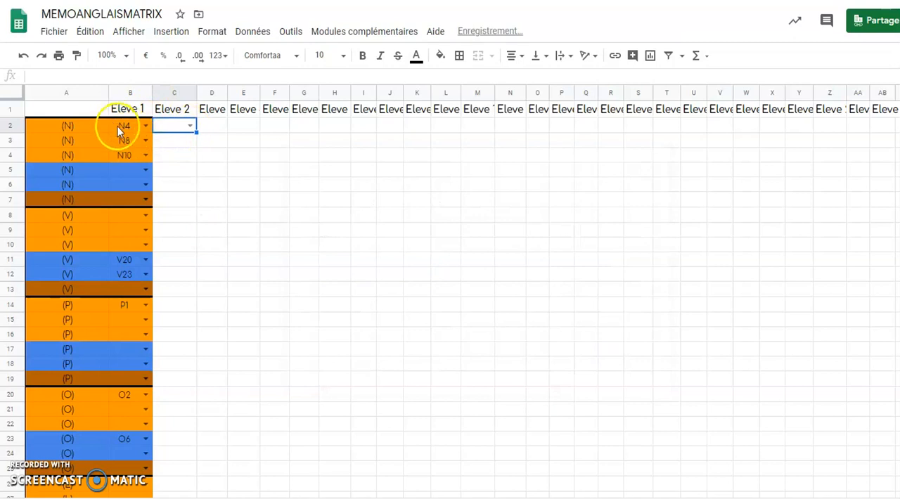
Copy the formatted Eleve 1 cells B2:B29 into the Eleve 2 column starting at C2
{"action": "left_click_drag", "start_coordinate": [119, 127], "coordinate": [136, 339]}
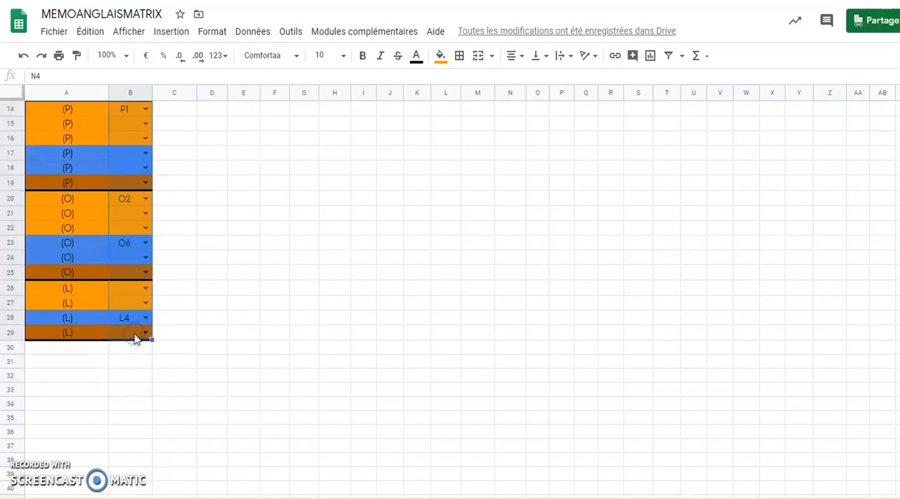
{"action": "key", "text": "ctrl+c"}
{"action": "scroll", "coordinate": [187, 124], "scroll_direction": "up", "scroll_amount": 5}
{"action": "left_click", "coordinate": [181, 130]}
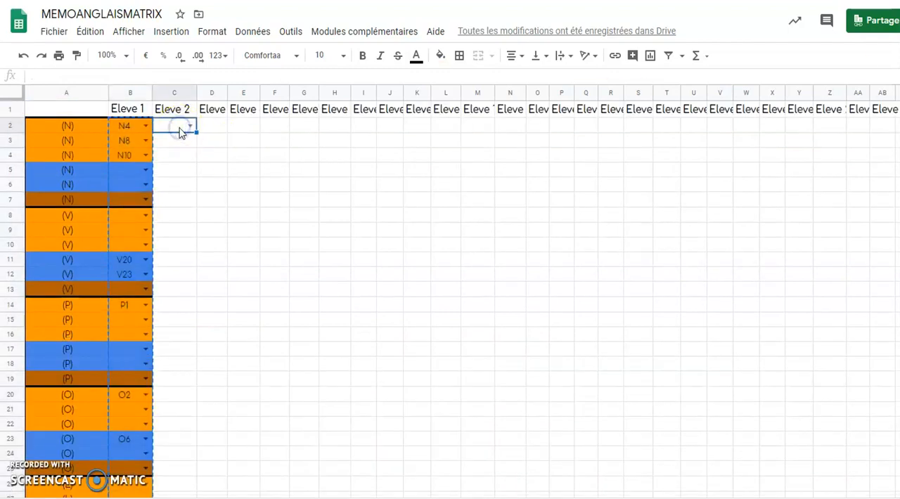
{"action": "key", "text": "ctrl+v"}
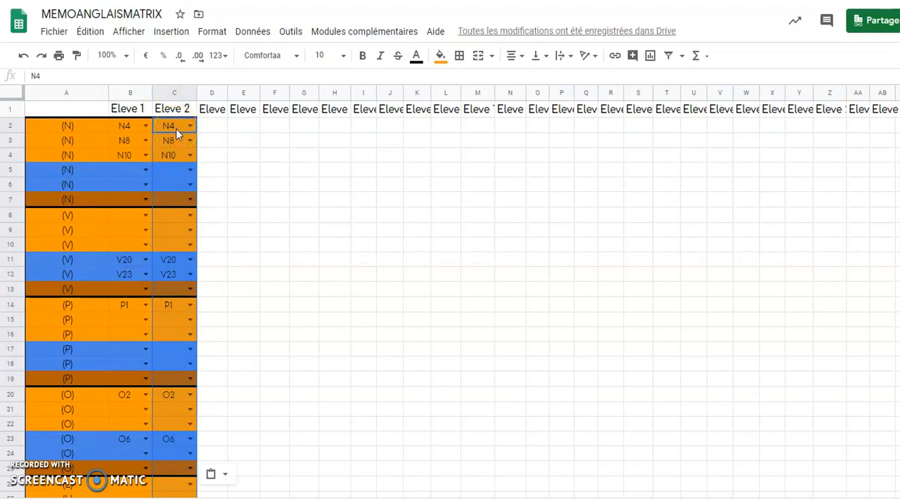
Clear the pasted codes from C2:C29 and check the drop-down list in C2
{"action": "key", "text": "Delete"}
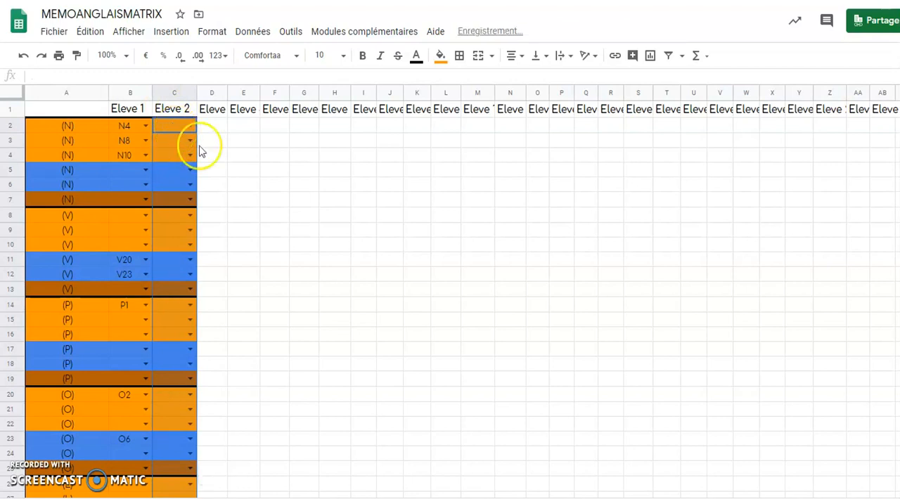
{"action": "left_click", "coordinate": [240, 187]}
{"action": "left_click", "coordinate": [190, 126]}
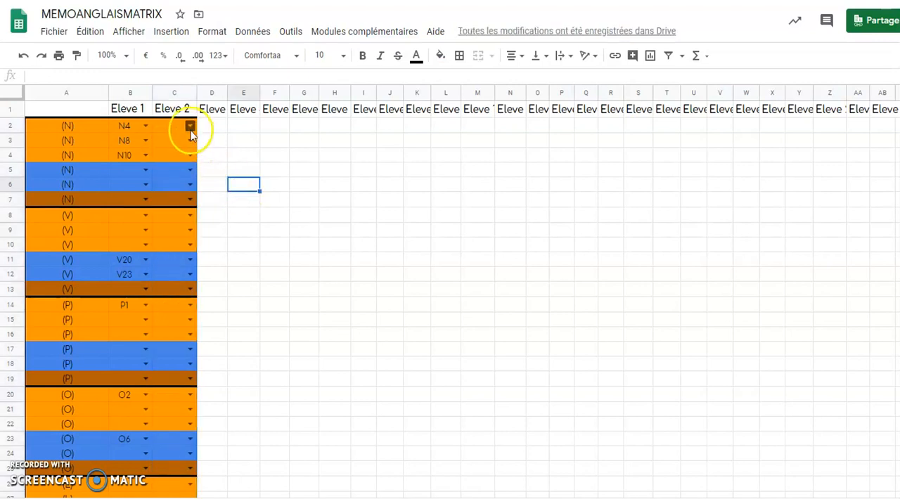
{"action": "left_click", "coordinate": [191, 127]}
{"action": "left_click", "coordinate": [167, 124]}
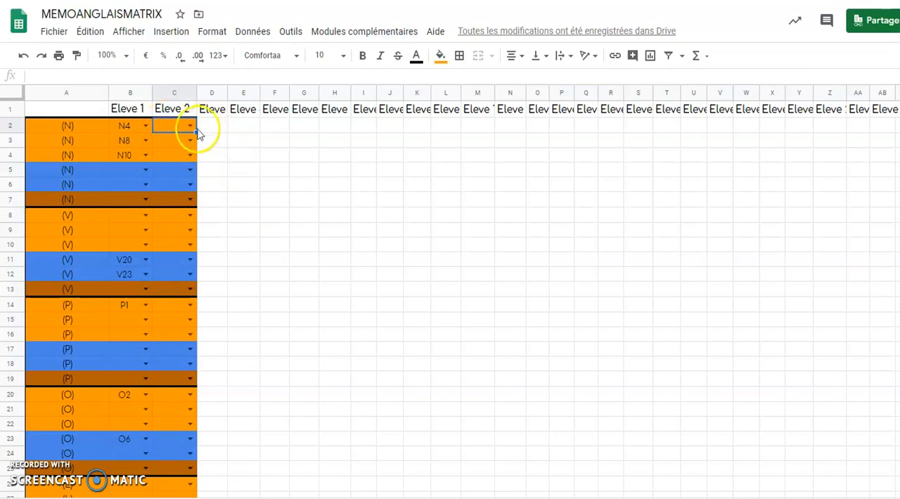
Copy the emptied drop-down cells C2:C29 into D2:AB29 for all the remaining student columns
{"action": "left_click_drag", "start_coordinate": [180, 123], "coordinate": [170, 382]}
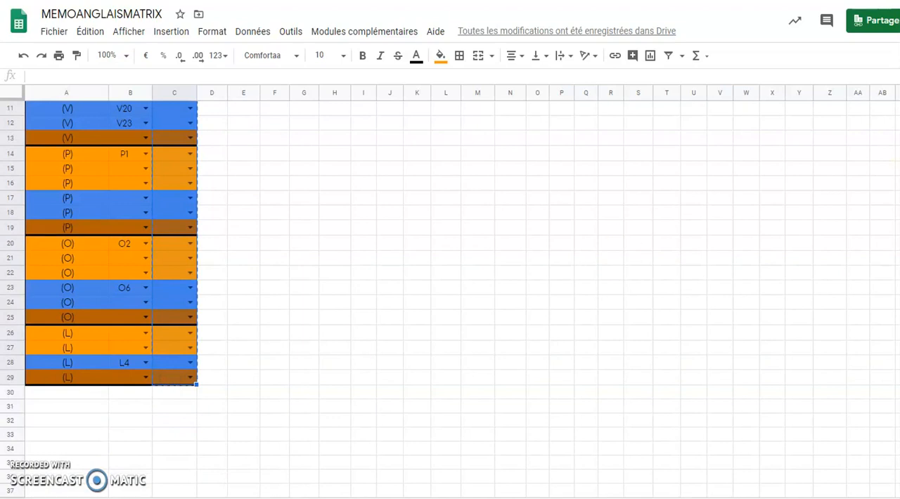
{"action": "scroll", "coordinate": [462, 299], "scroll_direction": "up", "scroll_amount": 3}
{"action": "left_click_drag", "start_coordinate": [205, 126], "coordinate": [886, 398]}
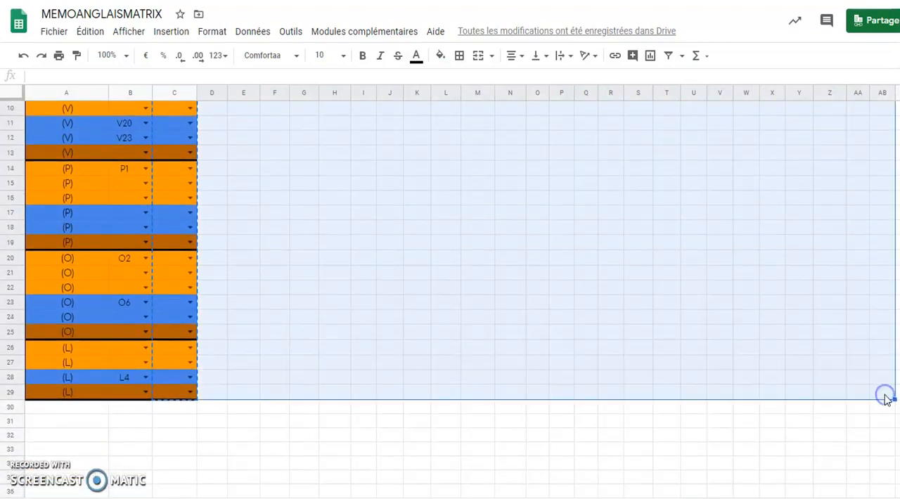
{"action": "key", "text": "ctrl+v"}
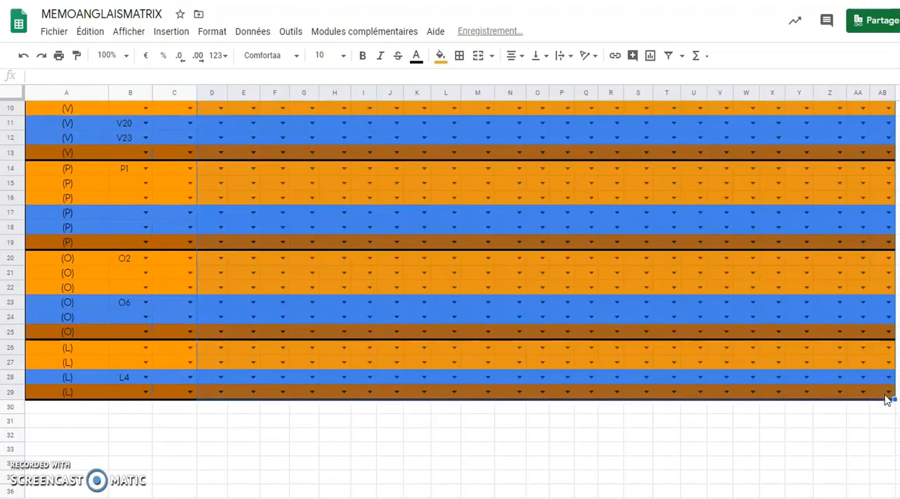
{"action": "scroll", "coordinate": [461, 298], "scroll_direction": "up", "scroll_amount": 3}
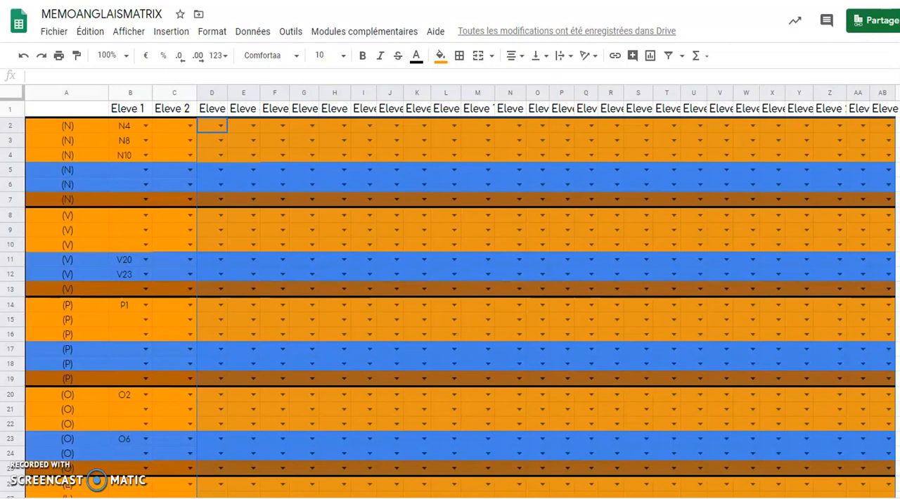
Switch to the Eleve 1 summary sheet and unhide rows 4, 6, 8, 11 and 13
{"action": "key", "text": "ctrl+shift+Page_Down"}
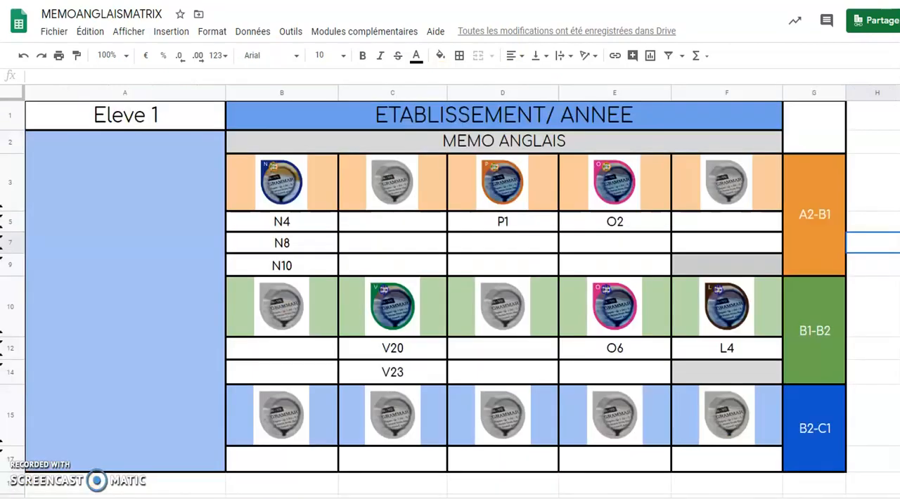
{"action": "left_click", "coordinate": [195, 332]}
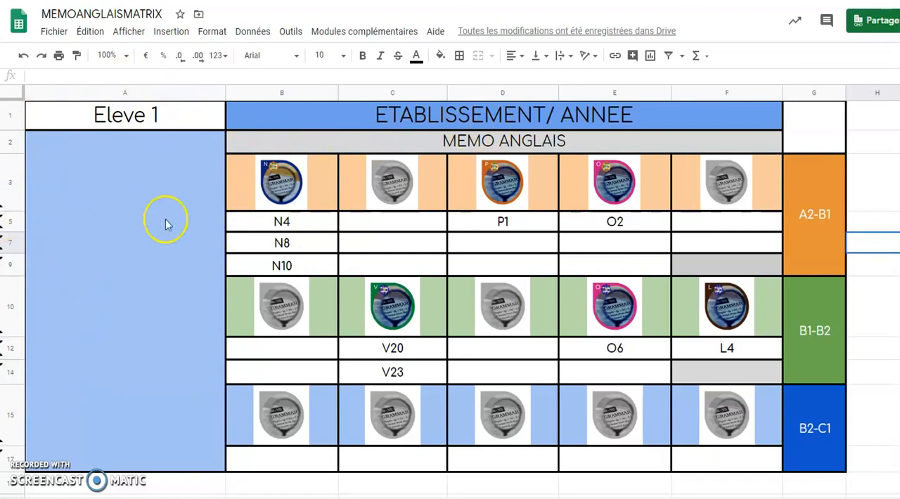
{"action": "left_click", "coordinate": [6, 213]}
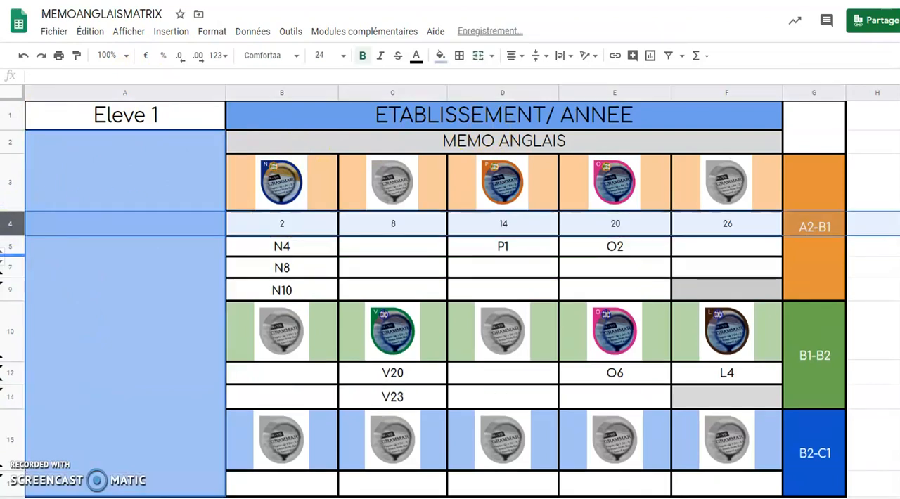
{"action": "left_click", "coordinate": [3, 261]}
{"action": "left_click", "coordinate": [6, 302]}
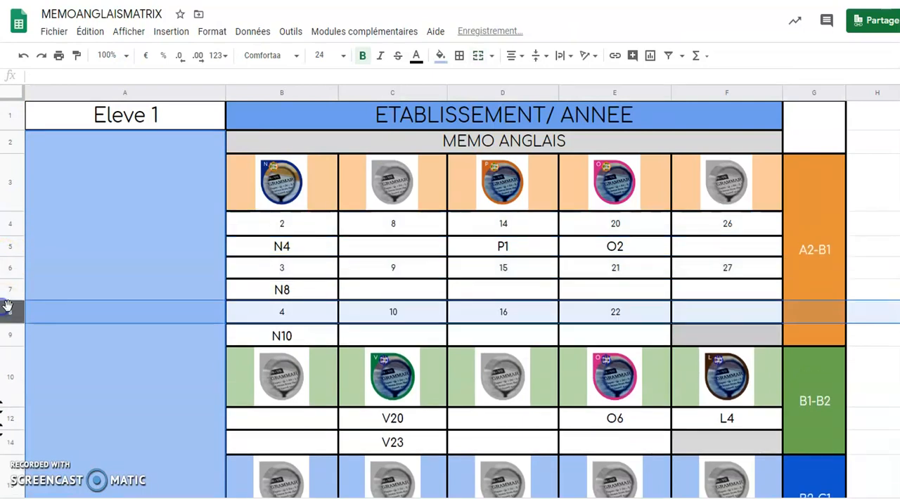
{"action": "left_click", "coordinate": [7, 409]}
{"action": "left_click", "coordinate": [6, 455]}
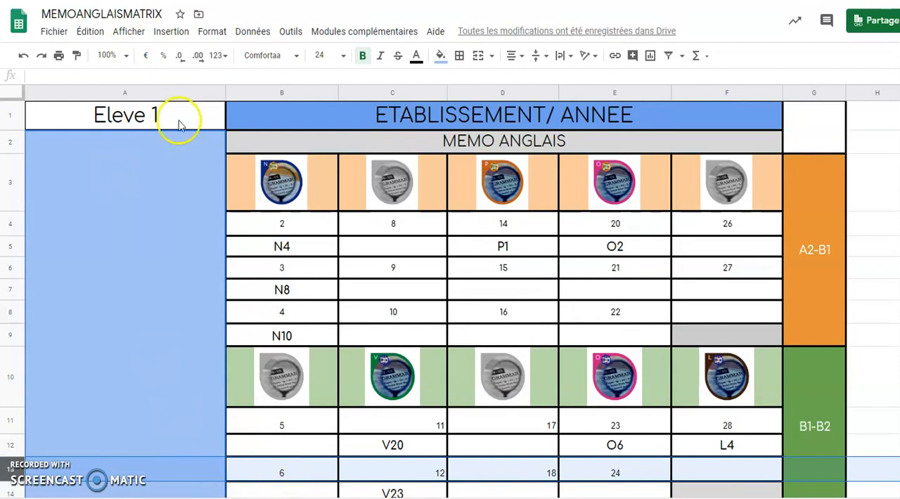
Set the IMPORTRANGE reference in A1 to TASK!$B$2 and compare the result with the TASK sheet
{"action": "left_click", "coordinate": [173, 115]}
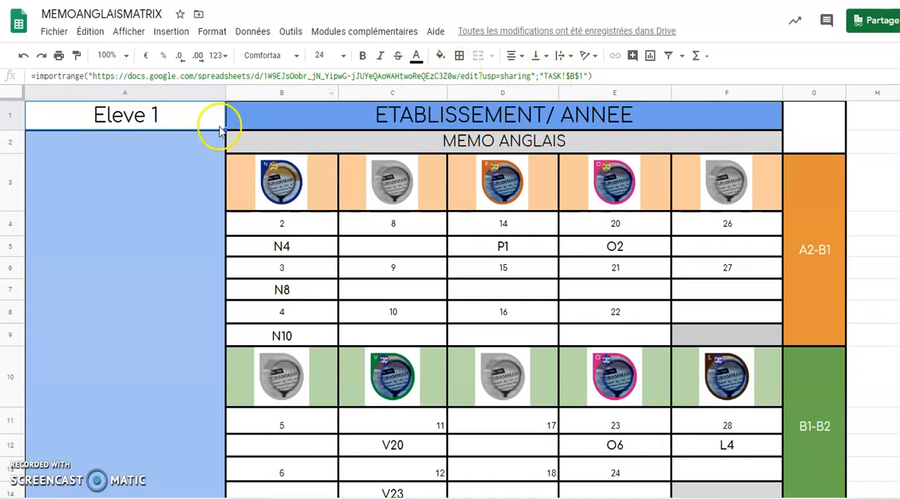
{"action": "left_click", "coordinate": [583, 76]}
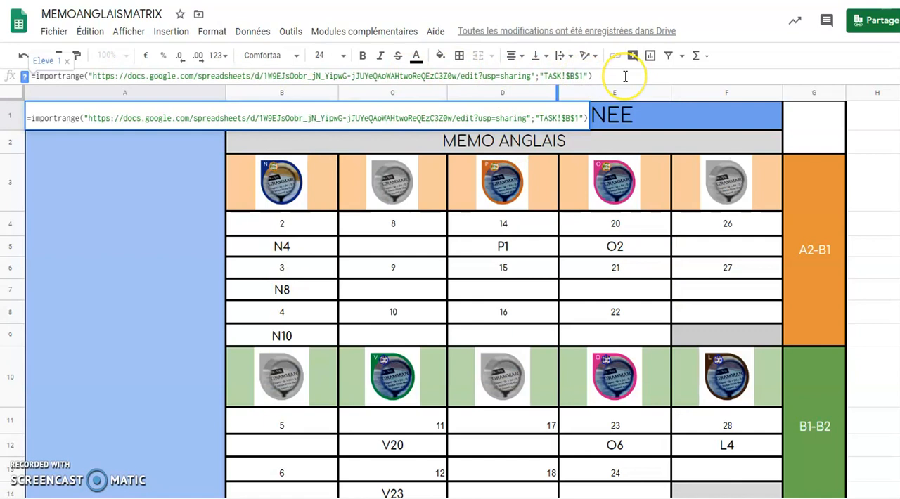
{"action": "key", "text": "BackSpace"}
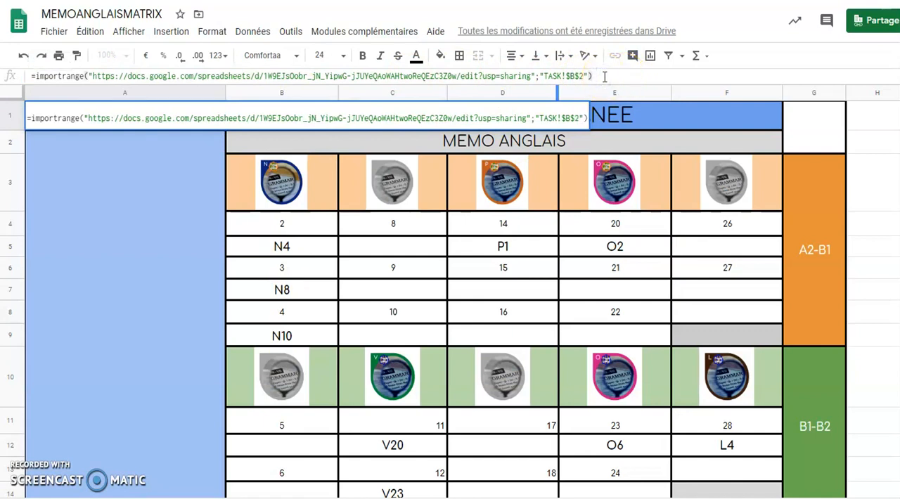
{"action": "key", "text": "Return"}
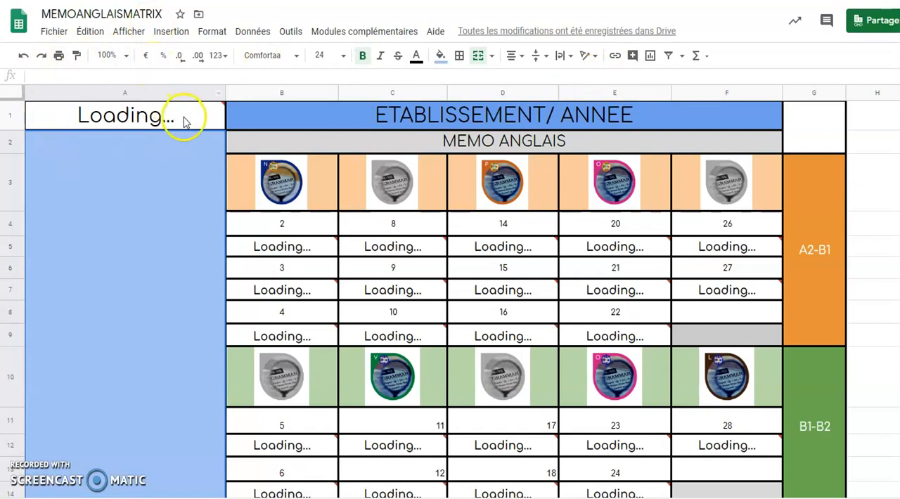
{"action": "mouse_move", "coordinate": [181, 121]}
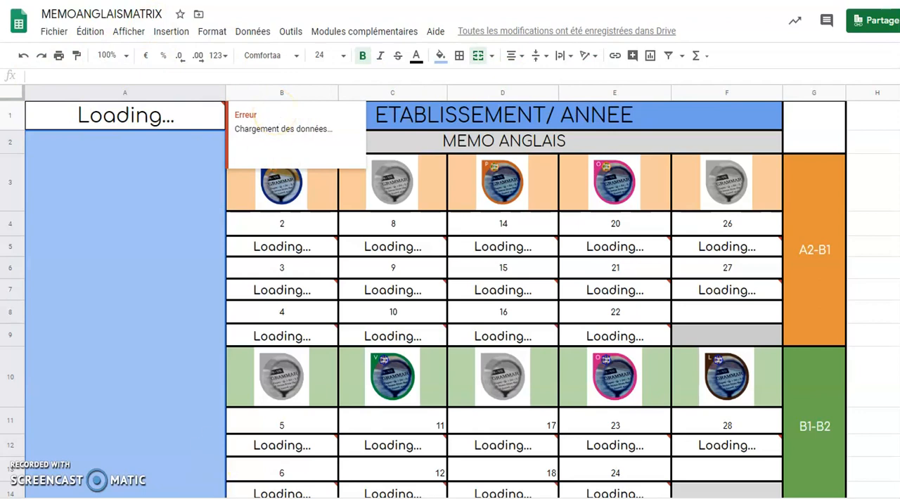
{"action": "left_click", "coordinate": [168, 498]}
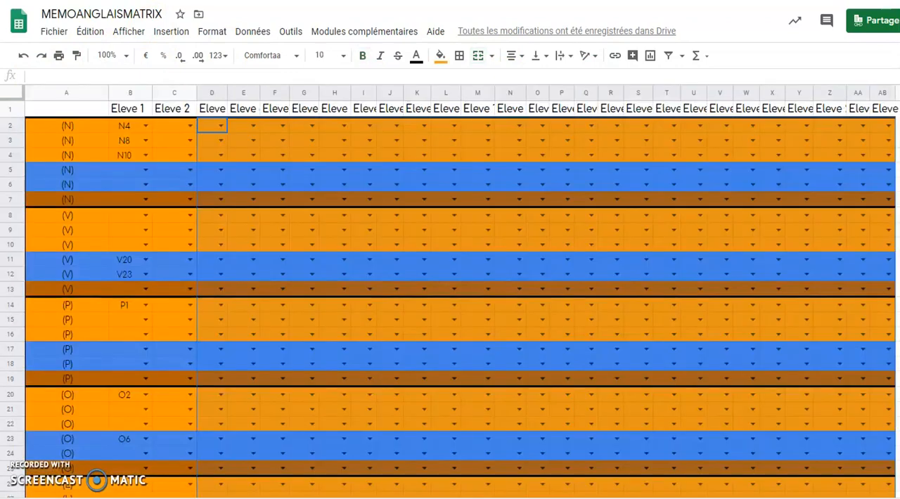
{"action": "left_click", "coordinate": [169, 498]}
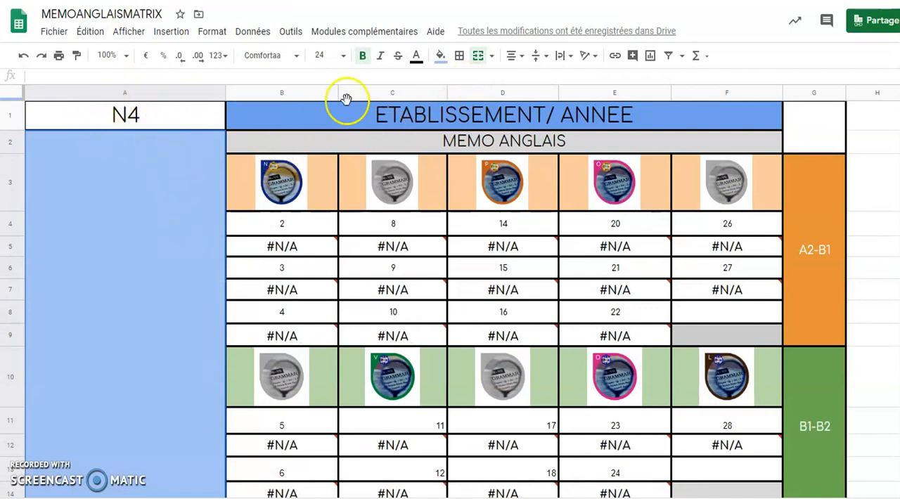
Set the IMPORTRANGE reference in A1 to TASK!$C$1 to load the second student
{"action": "left_click", "coordinate": [203, 116]}
{"action": "mouse_move", "coordinate": [253, 451]}
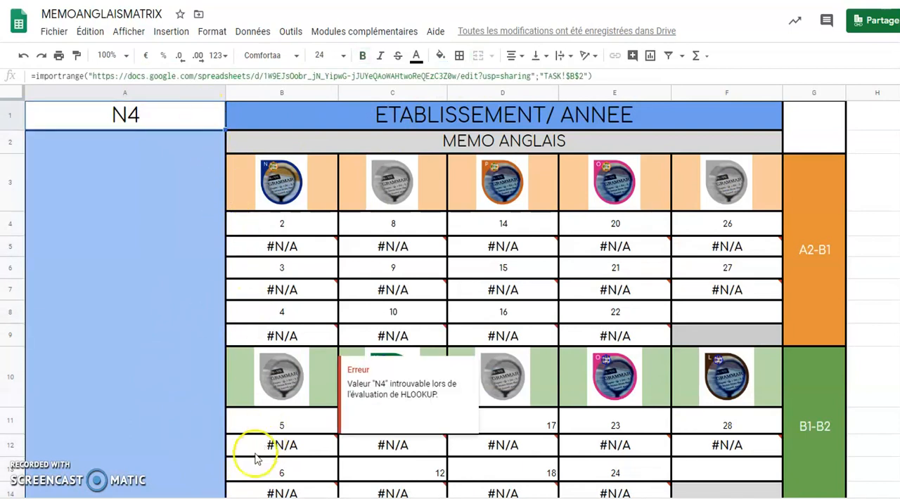
{"action": "left_click", "coordinate": [583, 77]}
{"action": "double_click", "coordinate": [580, 77]}
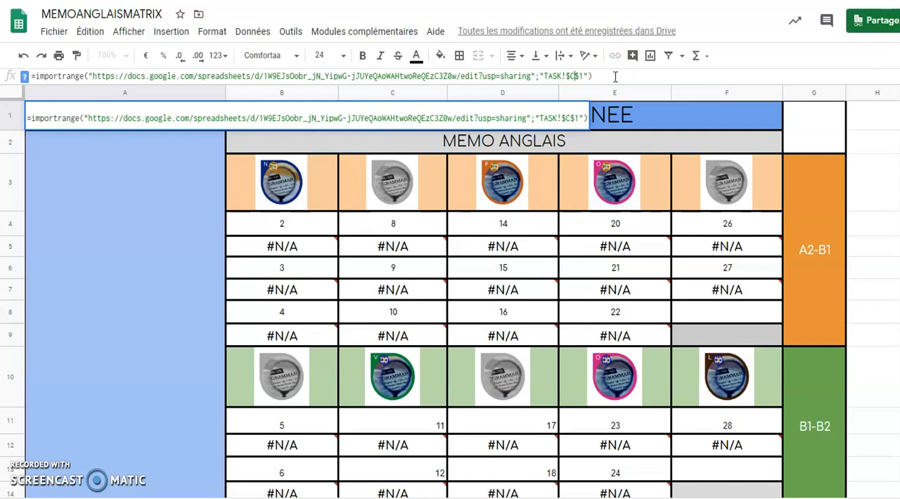
{"action": "key", "text": "Return"}
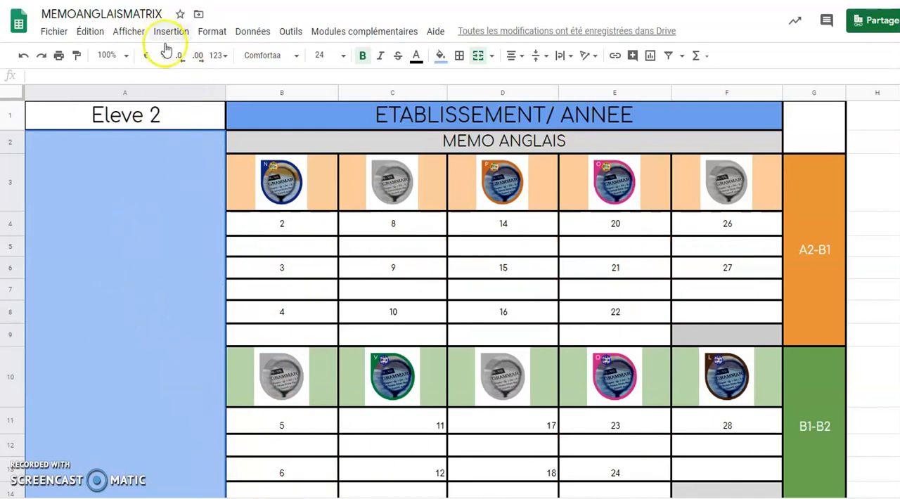
Restore the IMPORTRANGE reference in A1 to TASK!$B$1 for the first student
{"action": "left_click", "coordinate": [190, 120]}
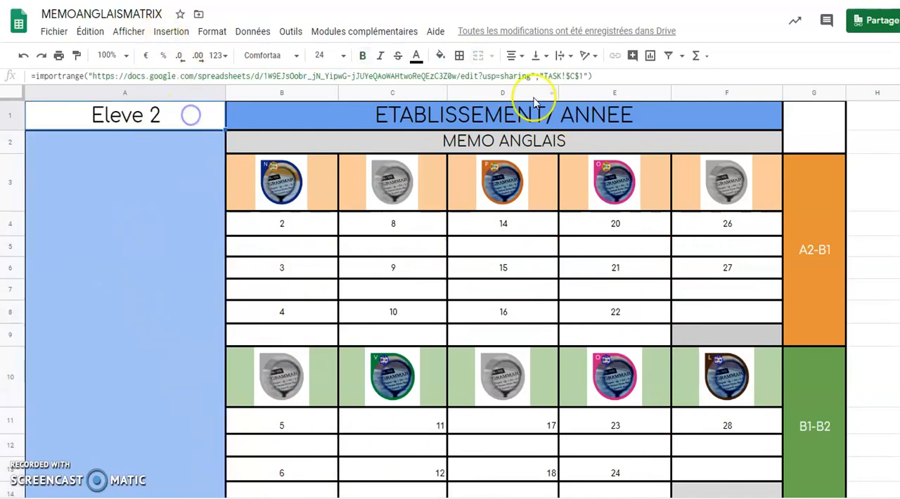
{"action": "left_click", "coordinate": [573, 76]}
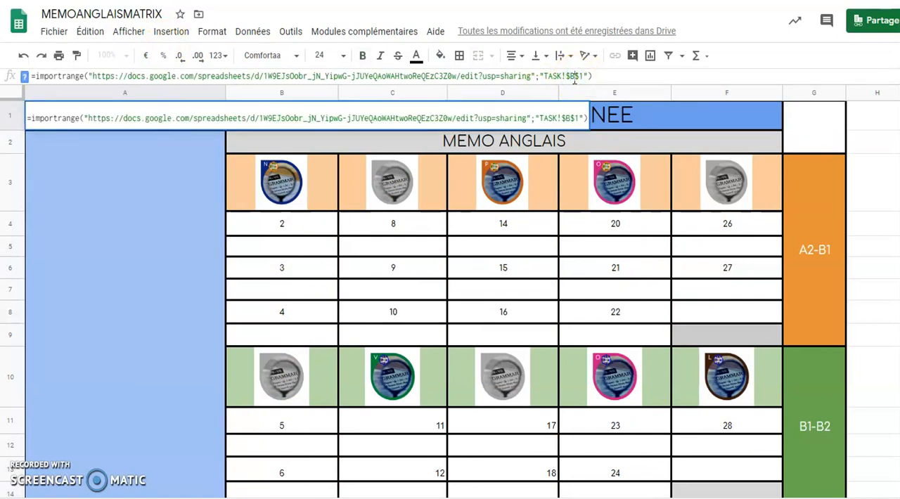
{"action": "left_click", "coordinate": [602, 75]}
{"action": "key", "text": "Return"}
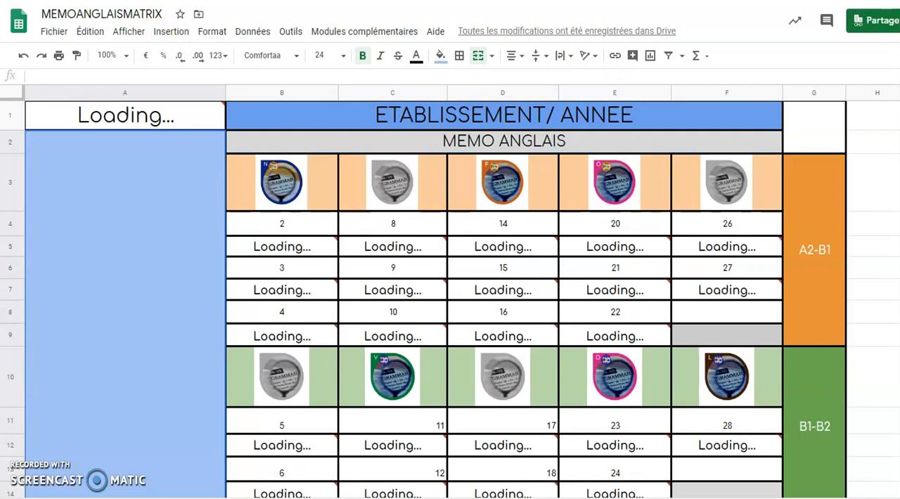
Examine the image lookup formula in B3 and the code-to-image tables on the Recap_img sheet it refers to
{"action": "left_click", "coordinate": [267, 199]}
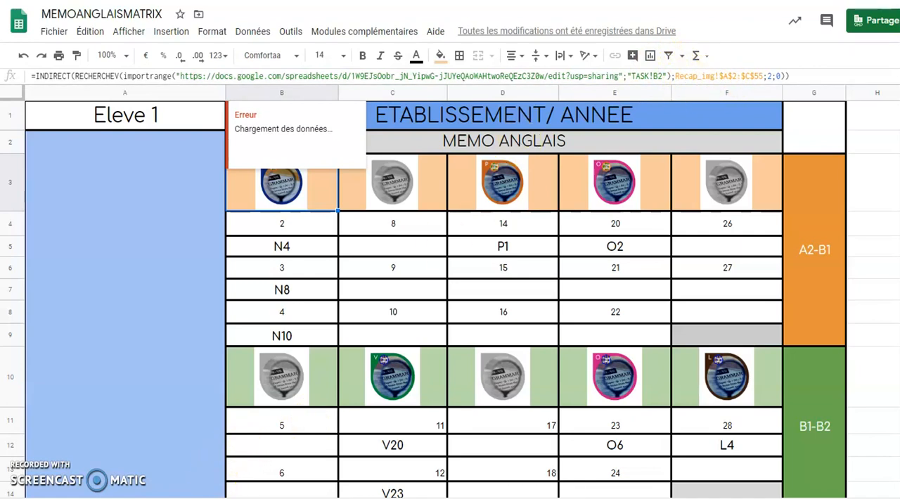
{"action": "key", "text": "ctrl+shift+Page_Down"}
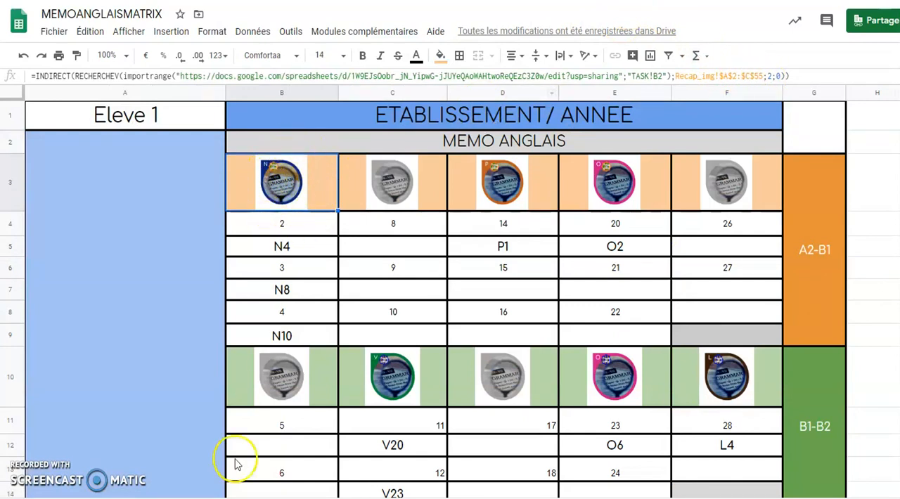
{"action": "left_click", "coordinate": [144, 497]}
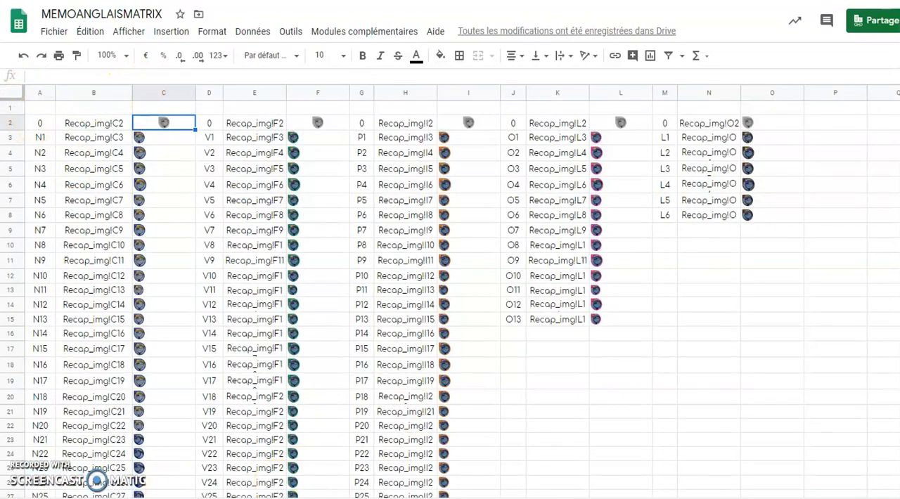
{"action": "scroll", "coordinate": [450, 295], "scroll_direction": "down", "scroll_amount": 9}
{"action": "scroll", "coordinate": [450, 295], "scroll_direction": "up", "scroll_amount": 8}
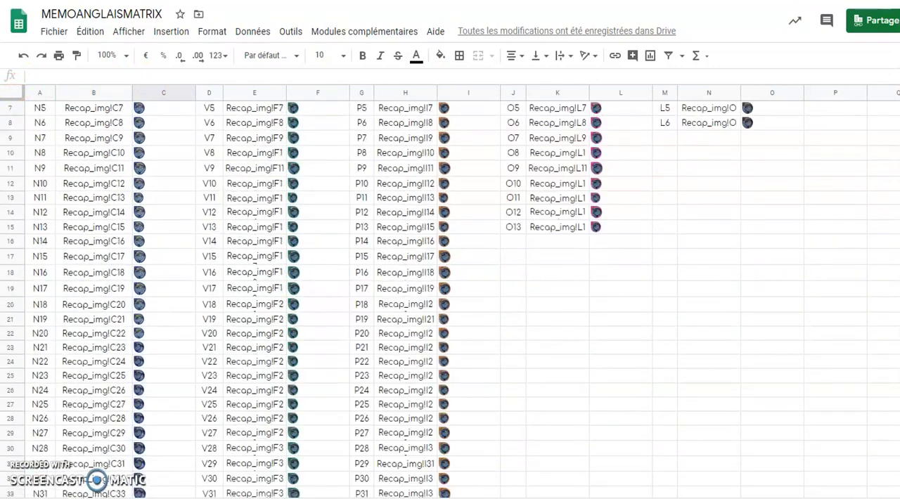
Examine the row index in B4 and the RECHERCHEH formula in B5 of the Eleve 1 sheet against the TASK sheet
{"action": "scroll", "coordinate": [450, 295], "scroll_direction": "up", "scroll_amount": 2}
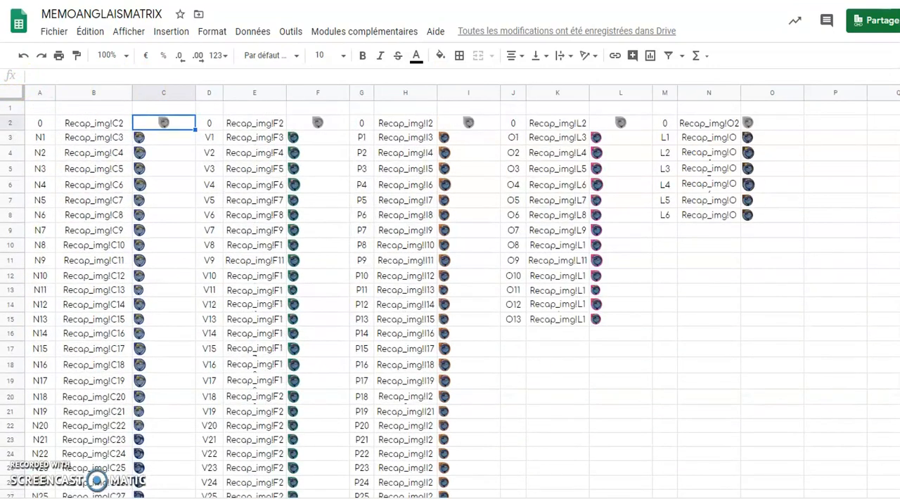
{"action": "left_click", "coordinate": [211, 498]}
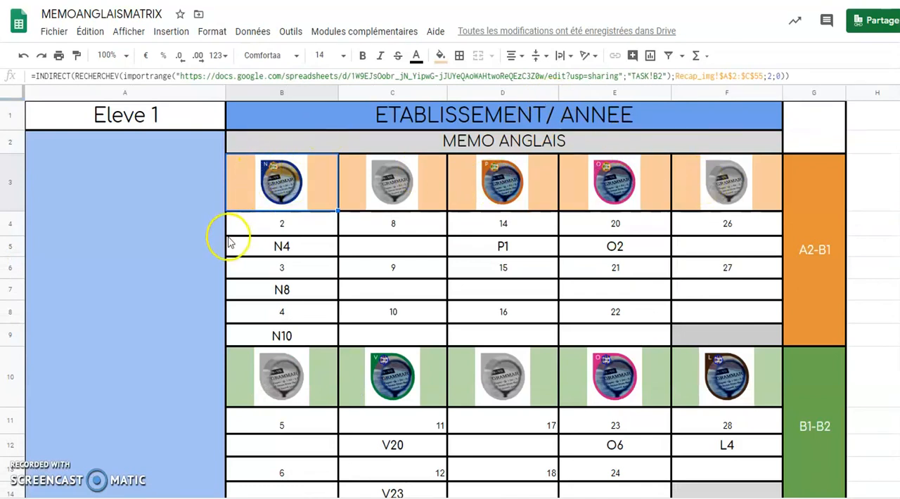
{"action": "left_click", "coordinate": [282, 225]}
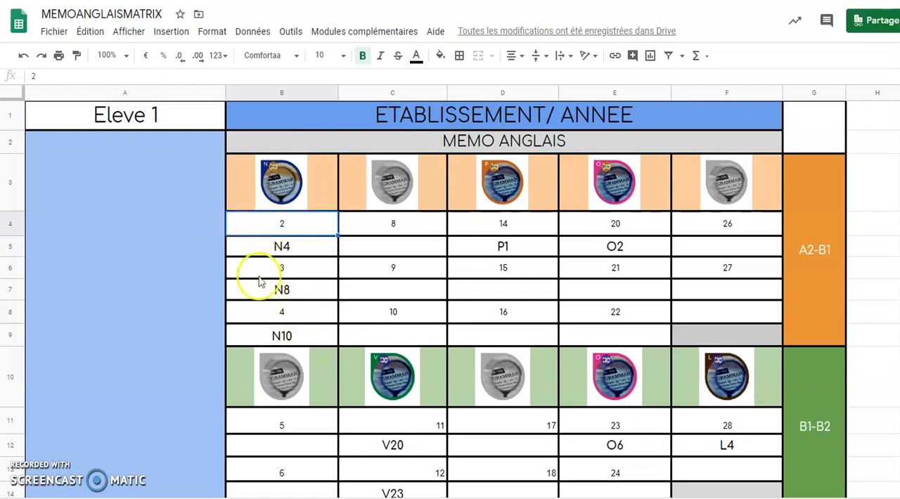
{"action": "left_click", "coordinate": [190, 498]}
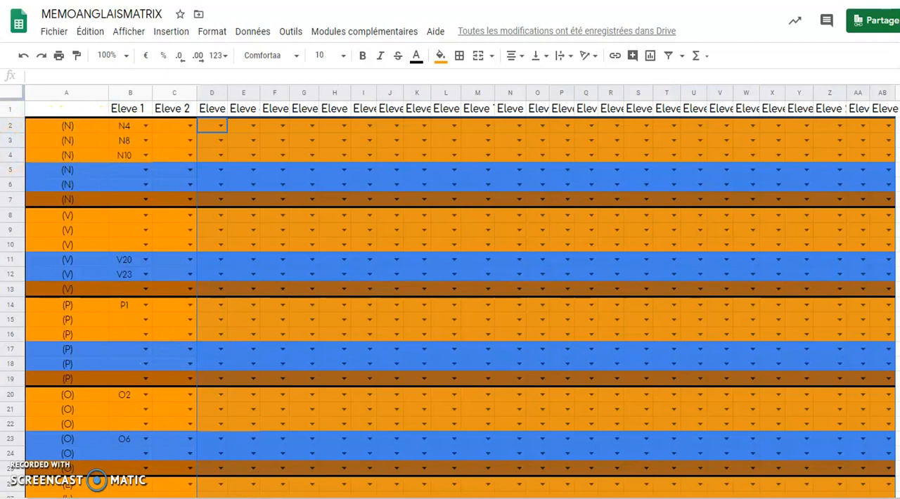
{"action": "left_click", "coordinate": [264, 498]}
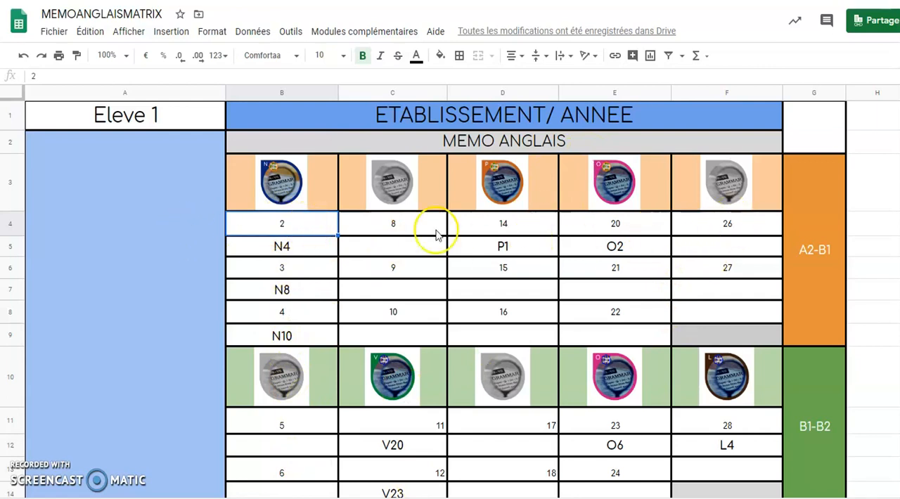
{"action": "left_click", "coordinate": [263, 251]}
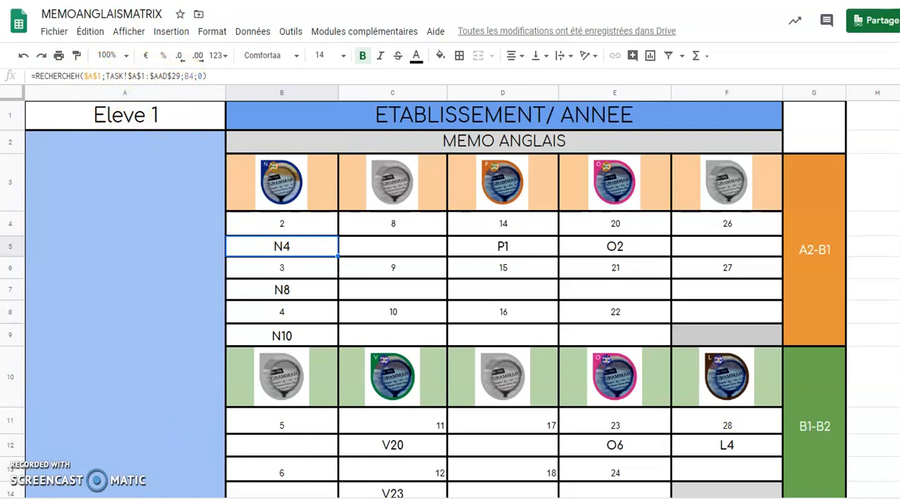
{"action": "left_click", "coordinate": [99, 498]}
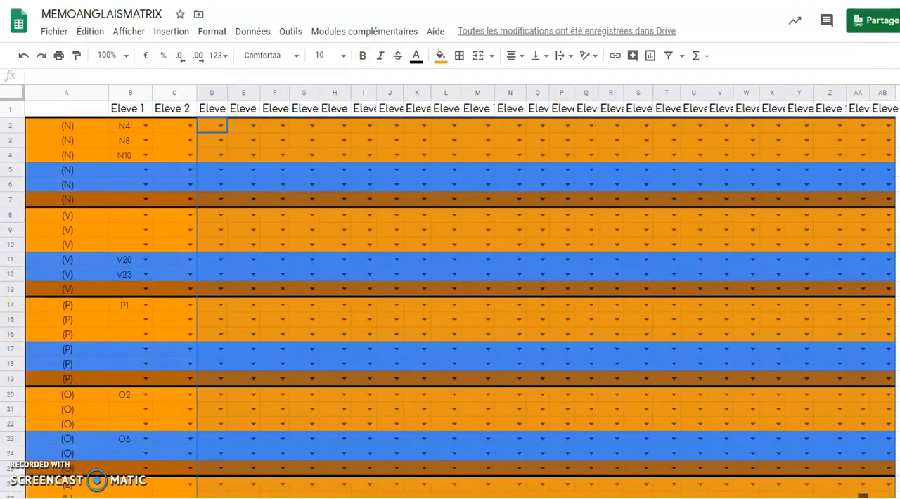
{"action": "left_click", "coordinate": [141, 497]}
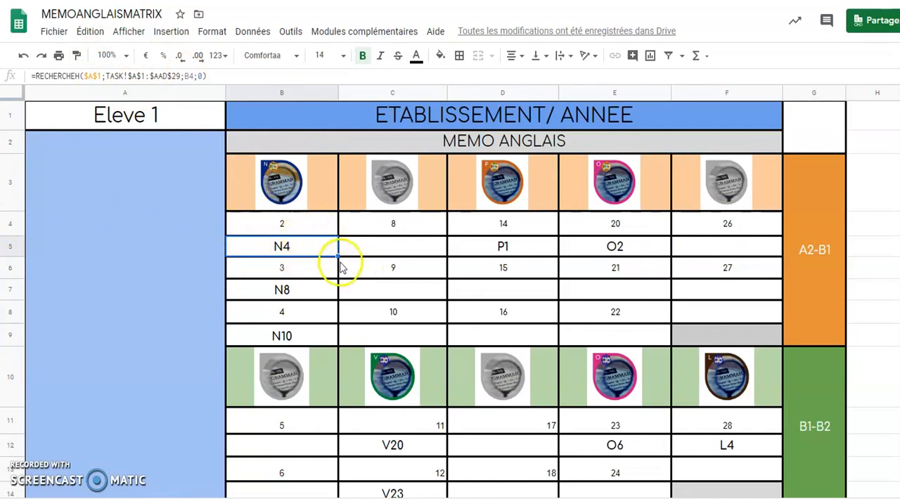
Fill the RECHERCHEH formula from B5 across row 5 to column F
{"action": "left_click_drag", "start_coordinate": [338, 256], "coordinate": [406, 258]}
{"action": "left_click_drag", "start_coordinate": [339, 256], "coordinate": [464, 253]}
{"action": "left_click_drag", "start_coordinate": [529, 252], "coordinate": [714, 250]}
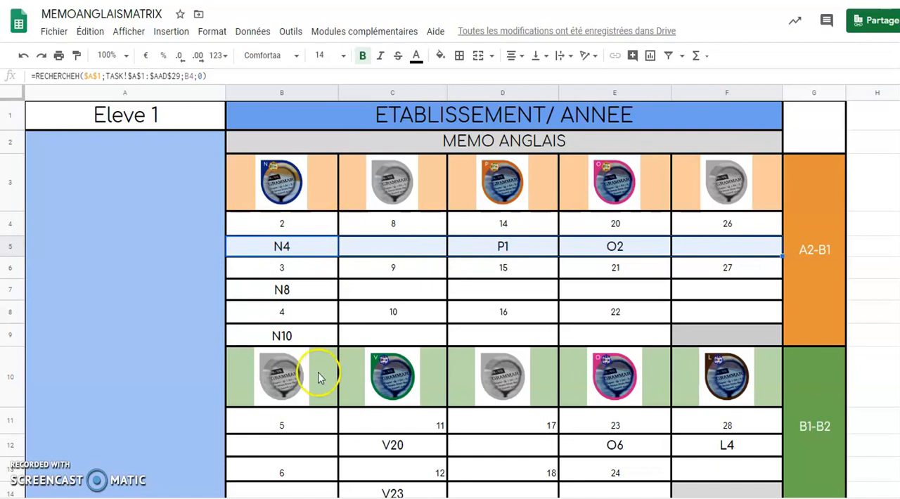
Hide index rows 4, 6 and 8 in the A2-B1 section of the Eleve 1 sheet
{"action": "left_click", "coordinate": [9, 223]}
{"action": "right_click", "coordinate": [9, 223]}
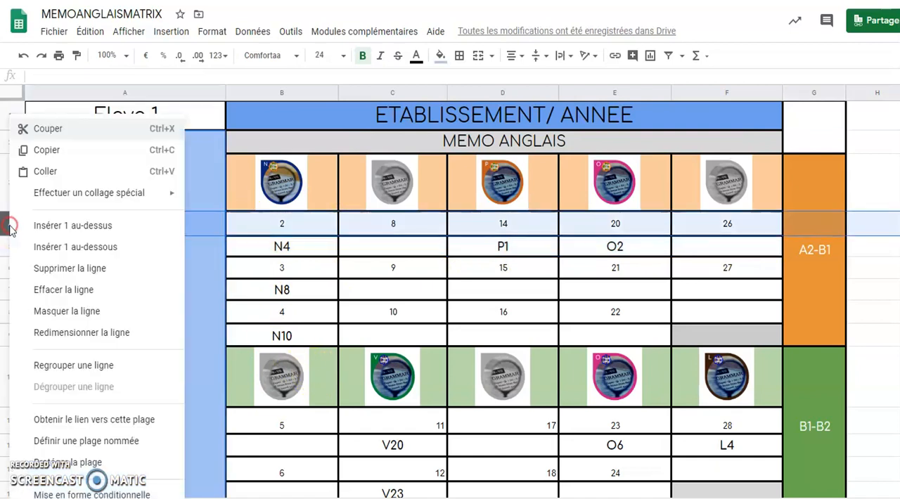
{"action": "left_click", "coordinate": [40, 311]}
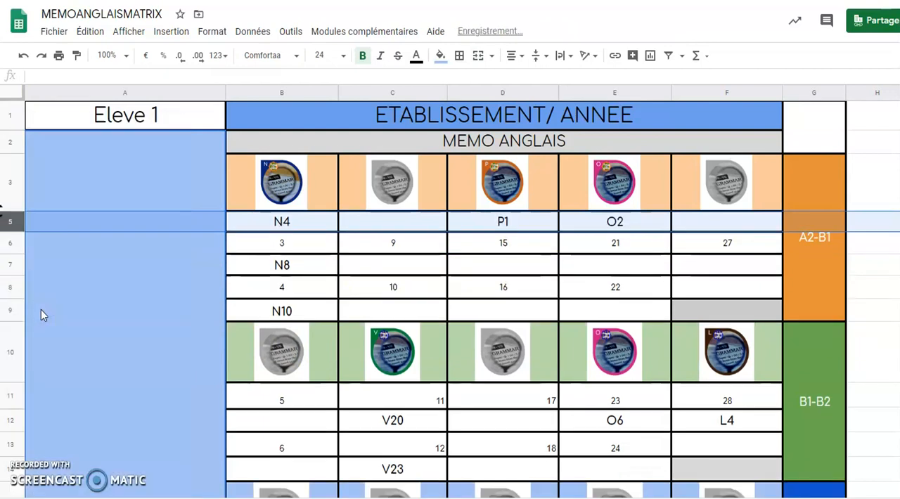
{"action": "left_click", "coordinate": [8, 243]}
{"action": "right_click", "coordinate": [9, 244]}
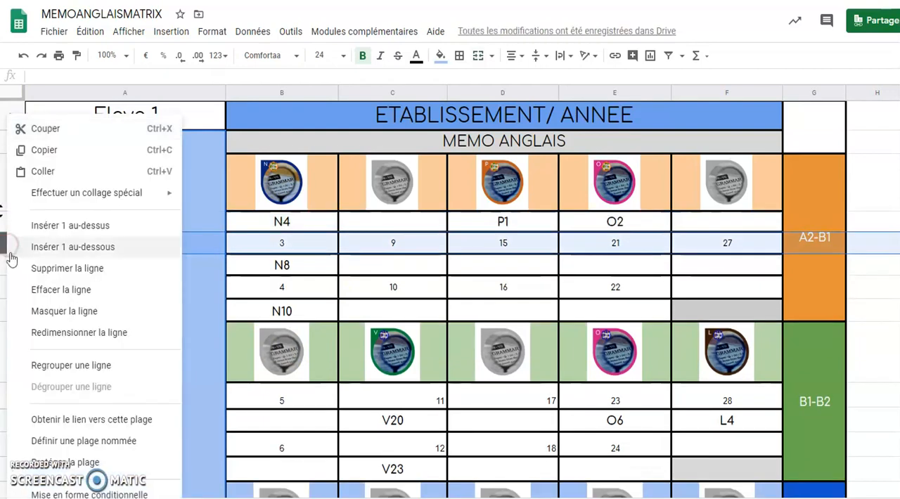
{"action": "left_click", "coordinate": [41, 311]}
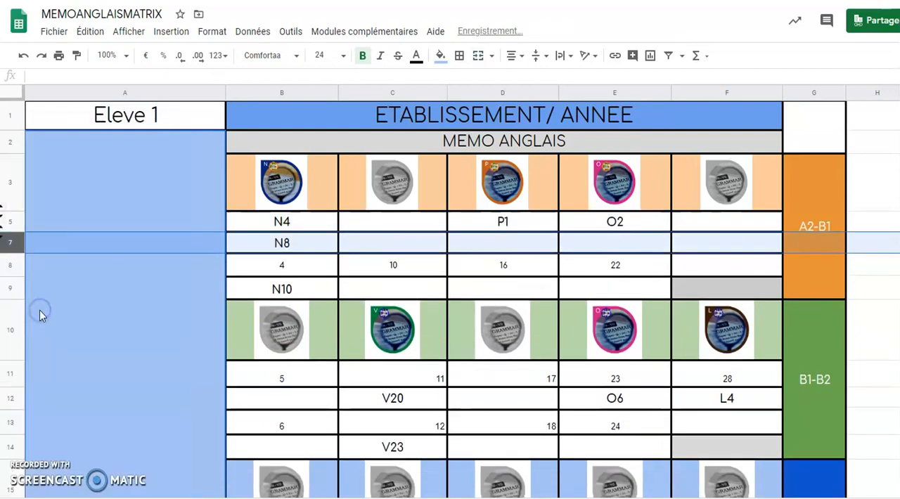
{"action": "left_click", "coordinate": [8, 266]}
{"action": "right_click", "coordinate": [8, 265]}
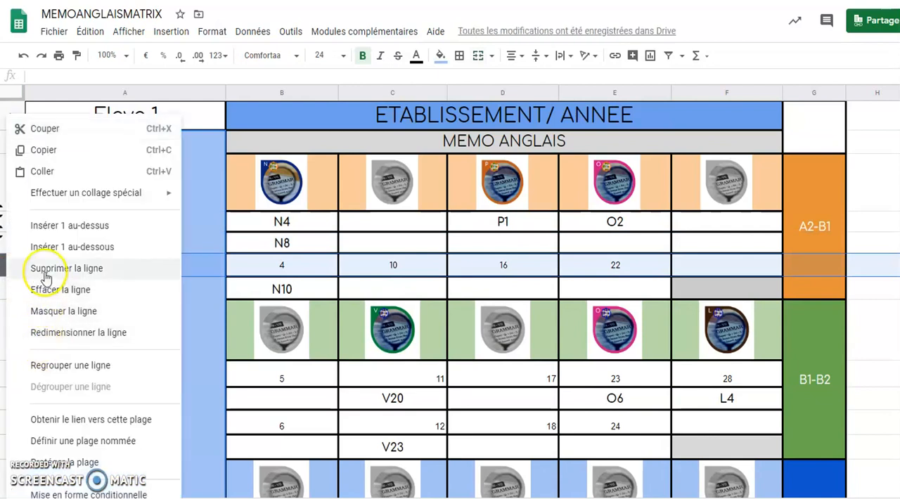
{"action": "left_click", "coordinate": [44, 310]}
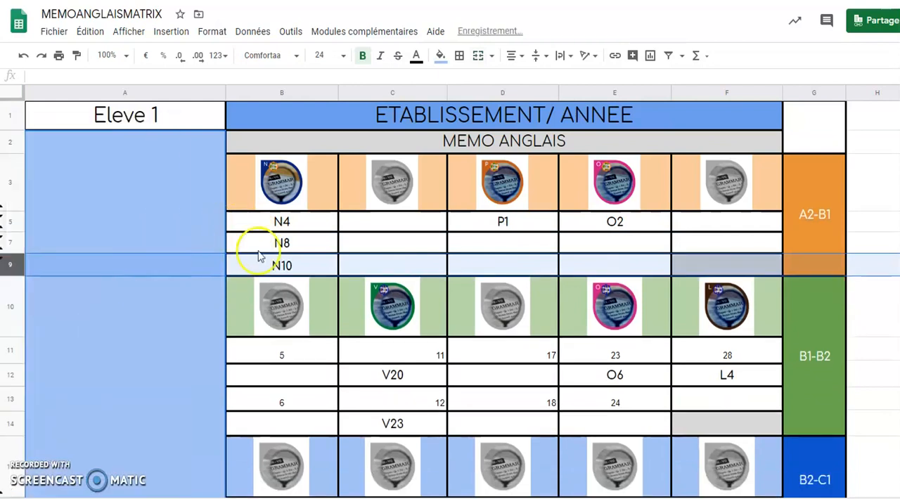
Hide index rows 11 and 13 in the B1-B2 section
{"action": "left_click", "coordinate": [8, 350]}
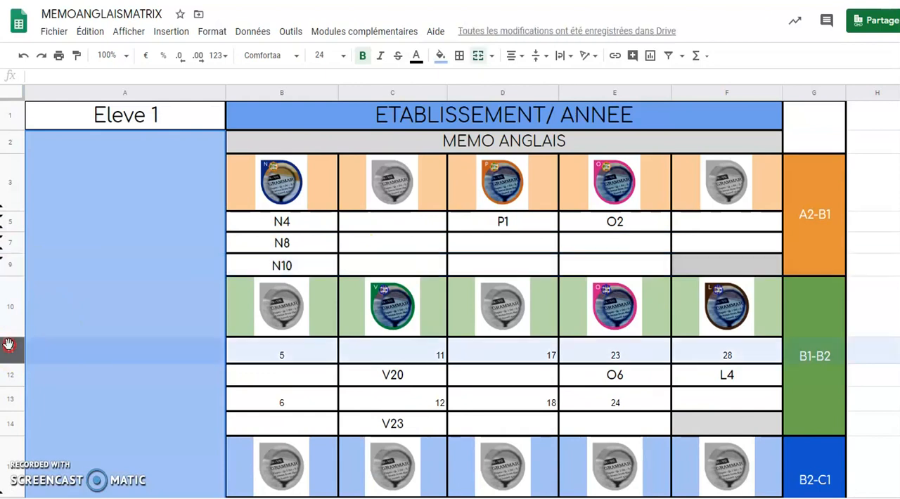
{"action": "right_click", "coordinate": [9, 351]}
{"action": "left_click", "coordinate": [53, 311]}
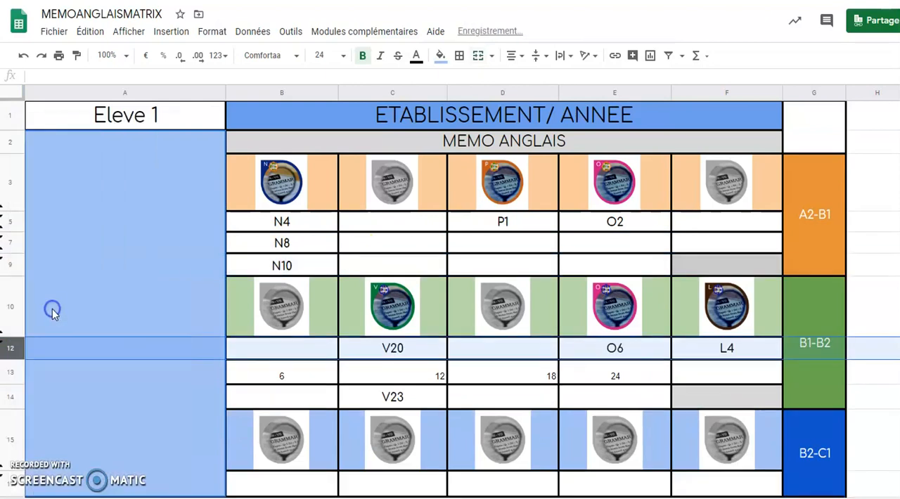
{"action": "left_click", "coordinate": [7, 373]}
{"action": "right_click", "coordinate": [5, 376]}
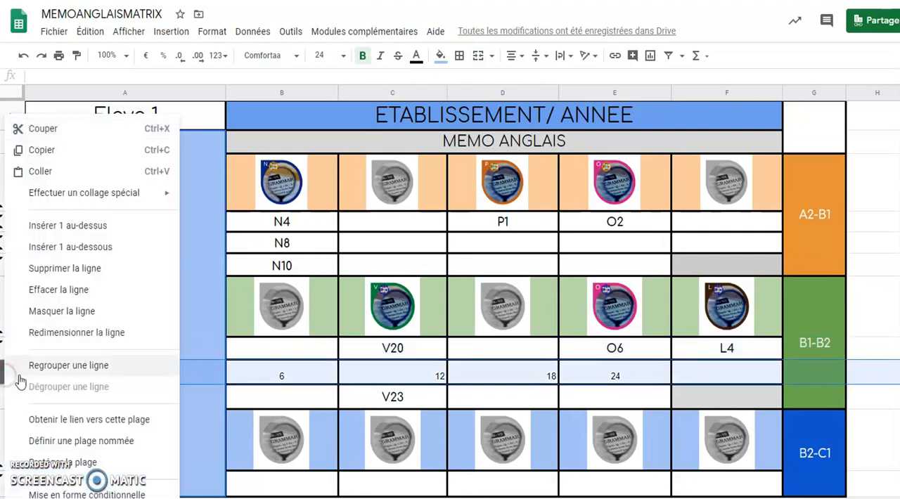
{"action": "left_click", "coordinate": [42, 310]}
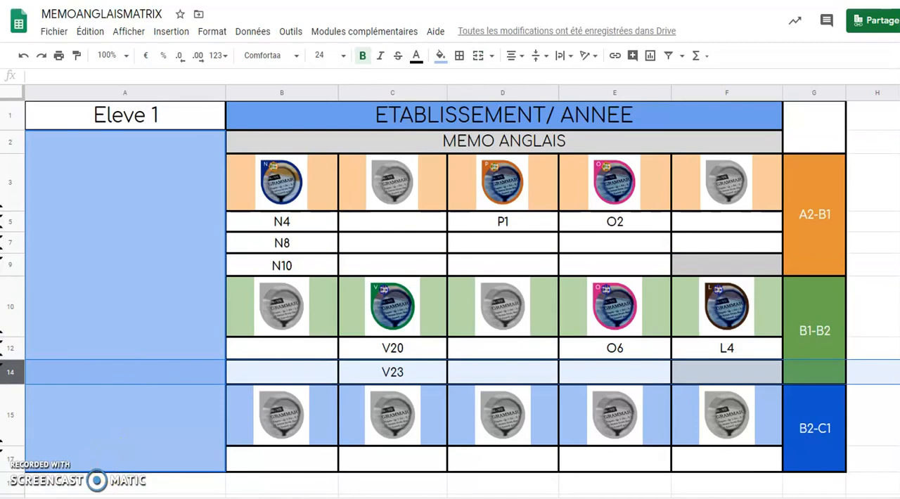
On the TASK sheet, choose N7 in C2, V6 in C10, P13 in C17 and O3 in C22 for Eleve 2
{"action": "left_click", "coordinate": [154, 498]}
{"action": "left_click", "coordinate": [189, 128]}
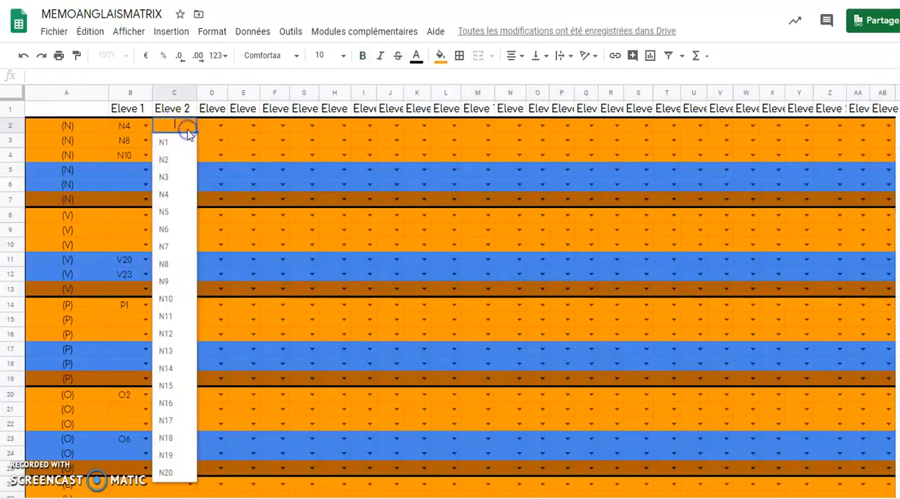
{"action": "left_click", "coordinate": [174, 243]}
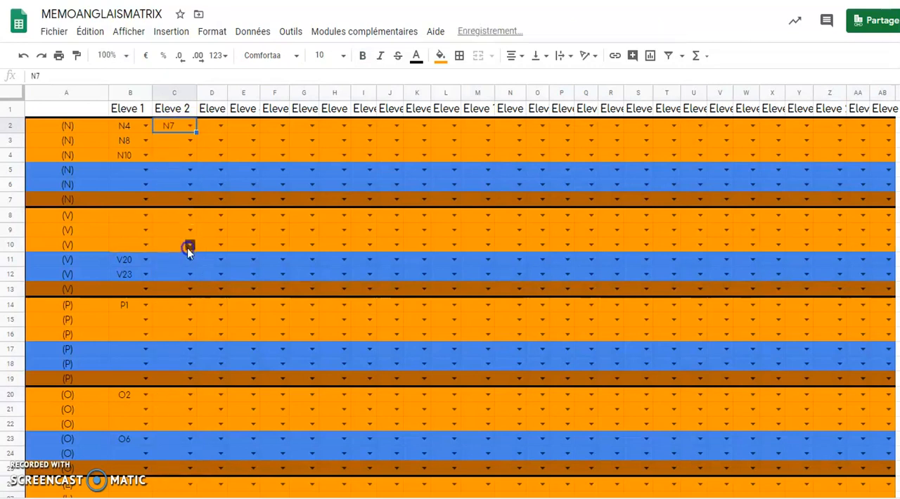
{"action": "left_click", "coordinate": [188, 245]}
{"action": "left_click", "coordinate": [182, 345]}
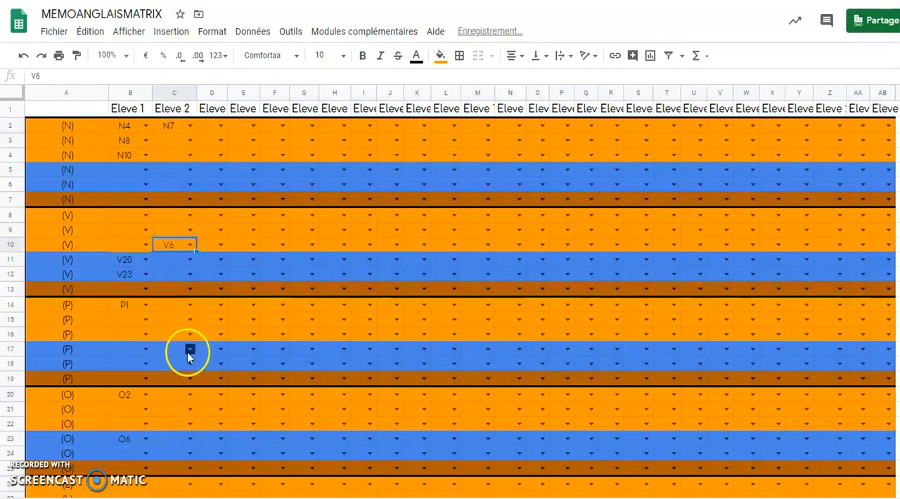
{"action": "left_click", "coordinate": [188, 354]}
{"action": "left_click", "coordinate": [179, 434]}
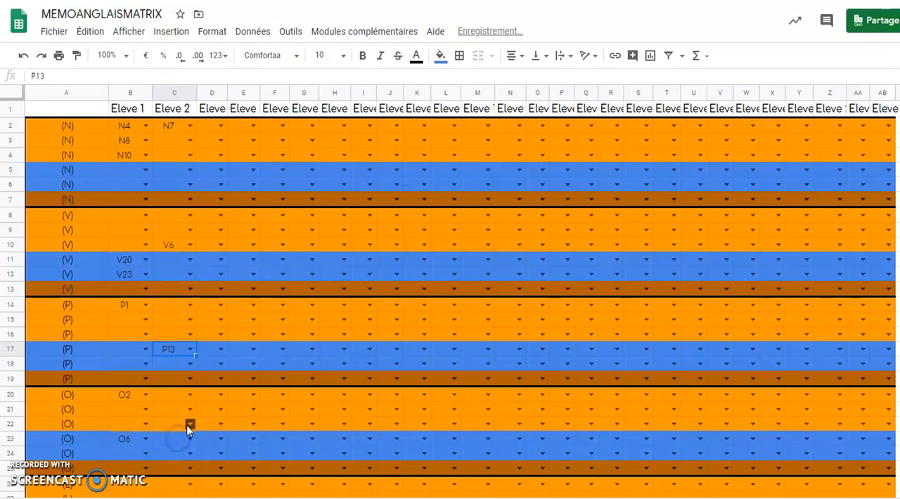
{"action": "left_click", "coordinate": [189, 426]}
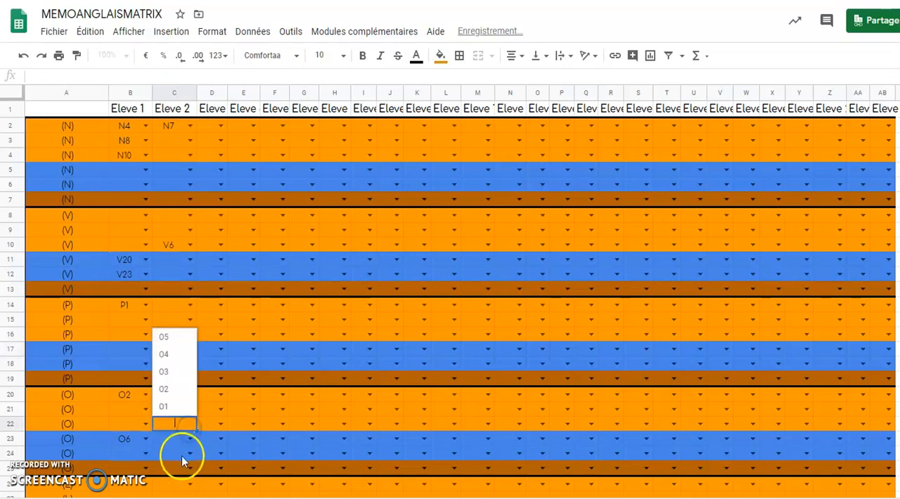
{"action": "left_click", "coordinate": [171, 372]}
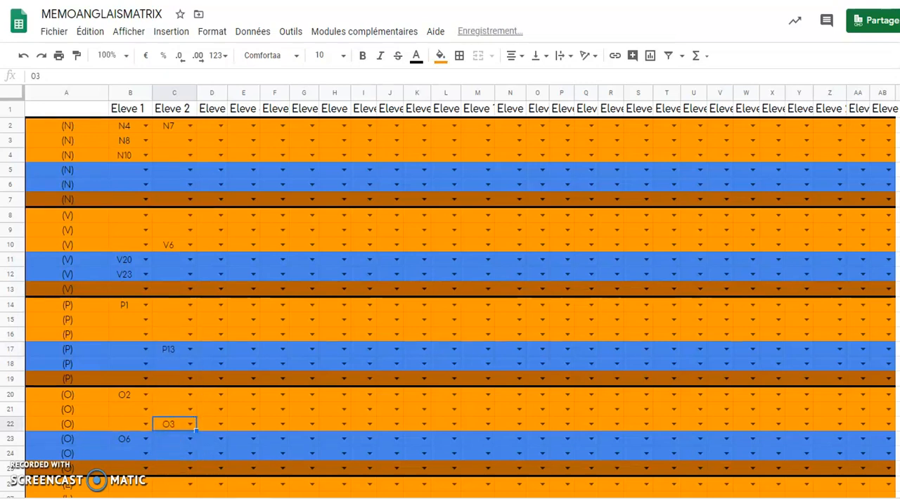
Duplicate the Eleve 1 summary sheet
{"action": "key", "text": "ctrl+shift+Page_Down"}
{"action": "right_click", "coordinate": [287, 497]}
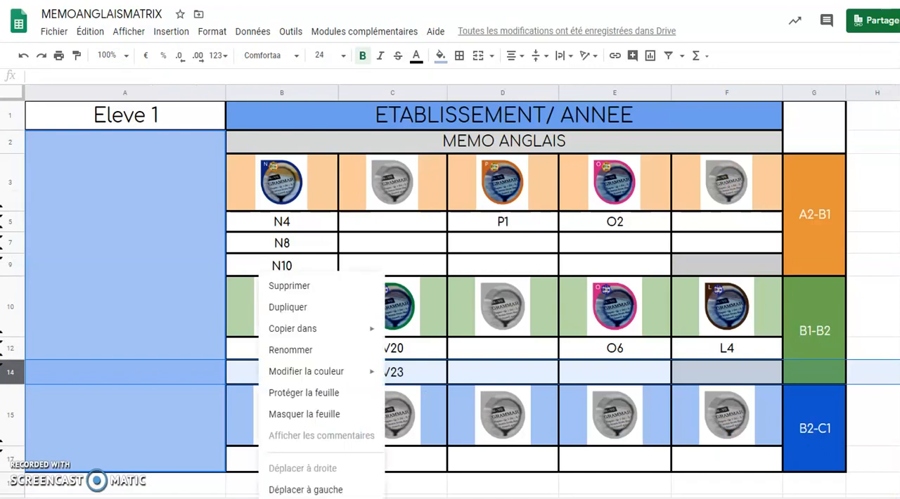
{"action": "left_click", "coordinate": [301, 312]}
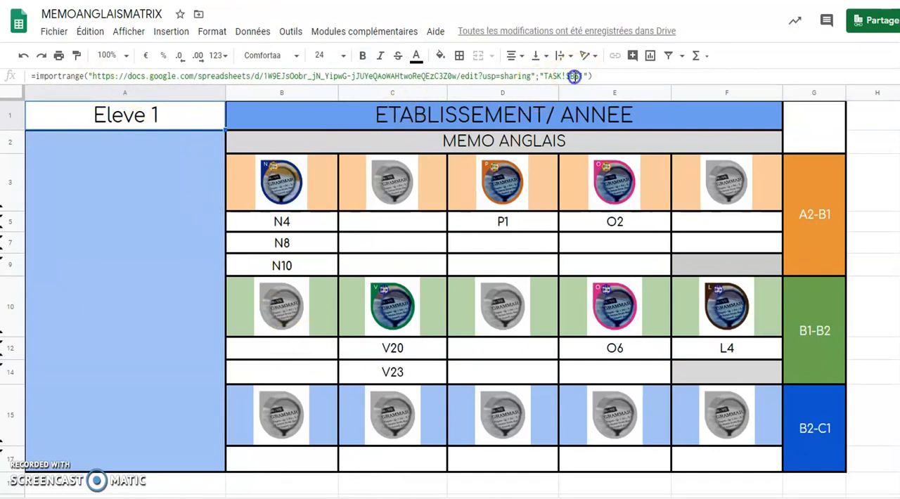
In the duplicated sheet, set the IMPORTRANGE reference in A1 to TASK!$C$1 and check the resulting formula
{"action": "left_click", "coordinate": [575, 76]}
{"action": "double_click", "coordinate": [572, 77]}
{"action": "type", "text": "$C$1"}
{"action": "key", "text": "Return"}
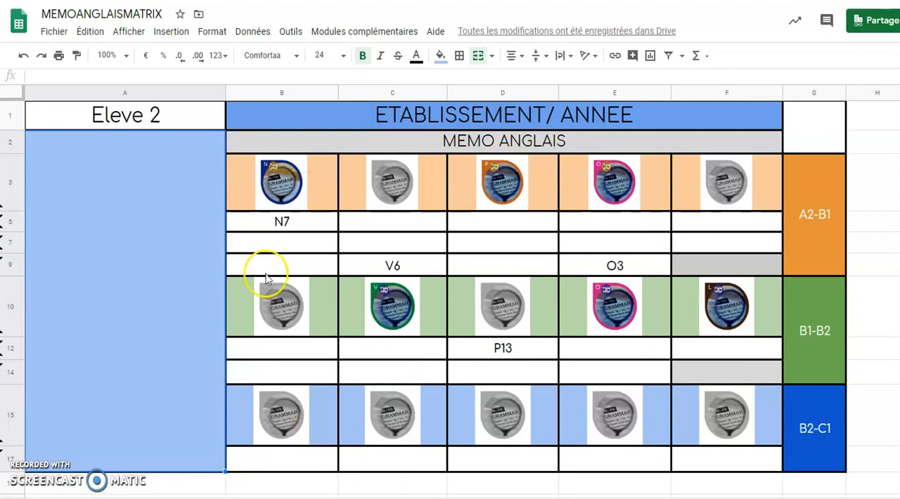
{"action": "left_click", "coordinate": [187, 113]}
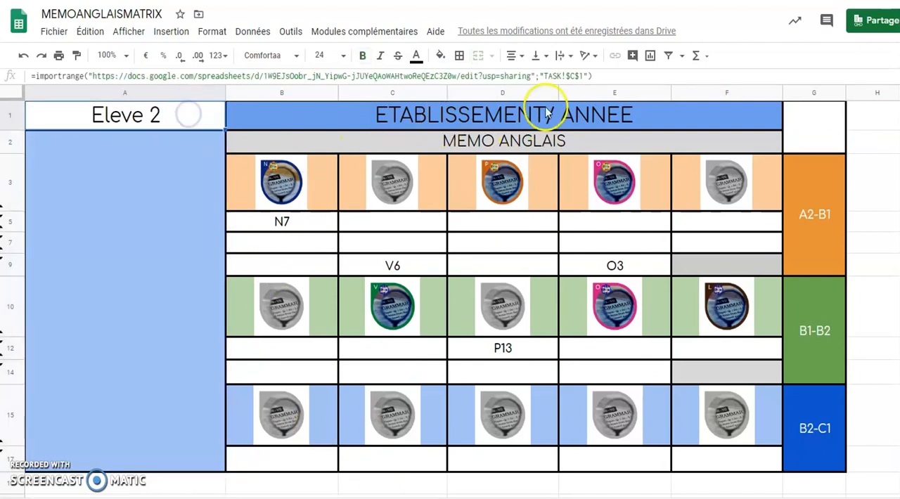